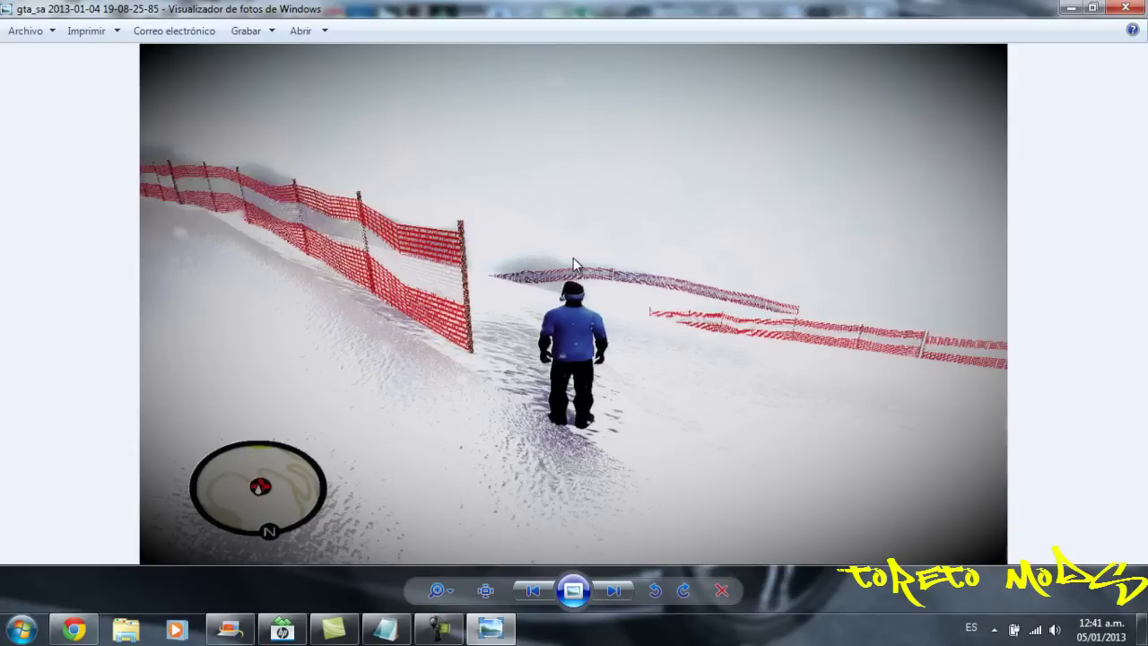
Look through the remaining snow mod game screenshots in the photo viewer and close it
key(Right)
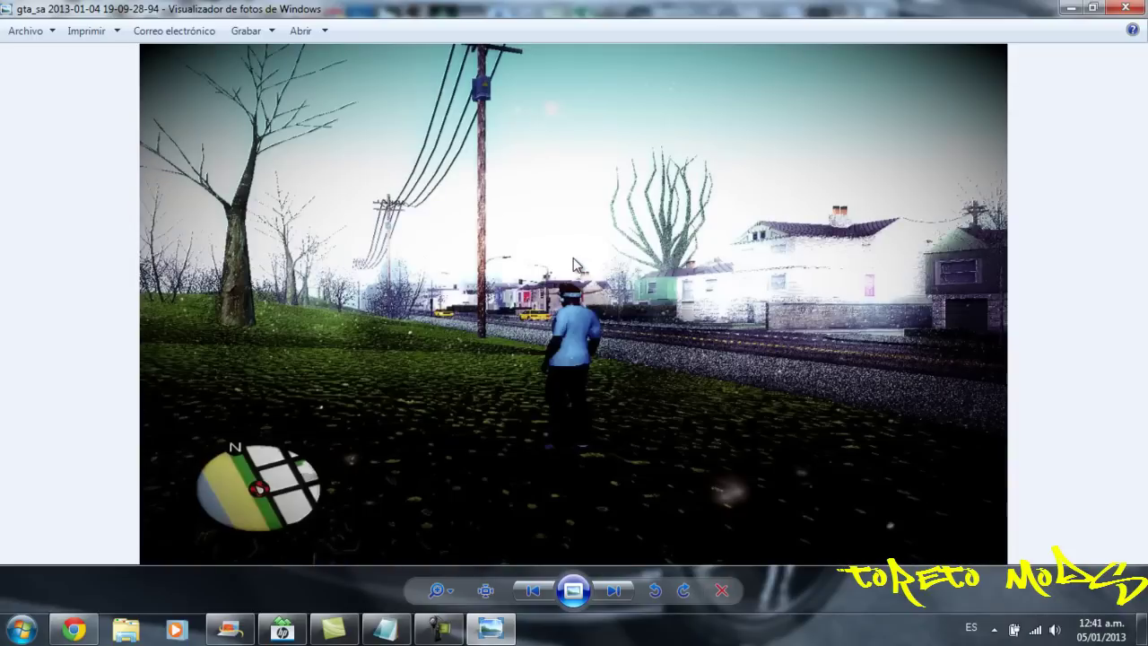
key(Right)
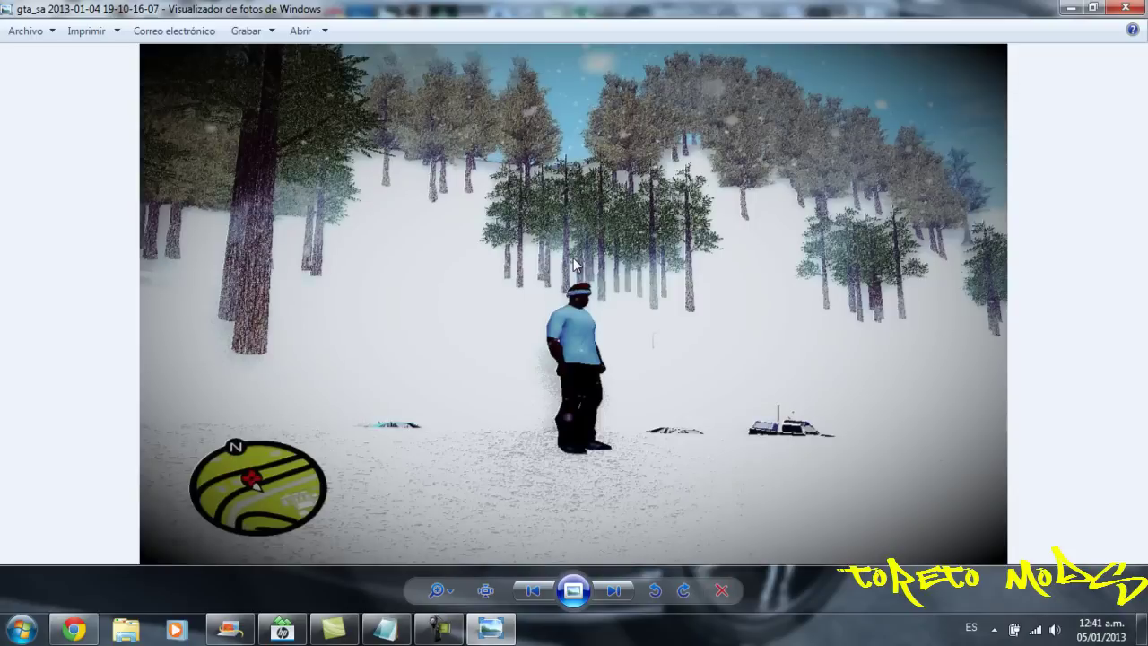
key(Right)
key(Right)
key(Right)
key(Right)
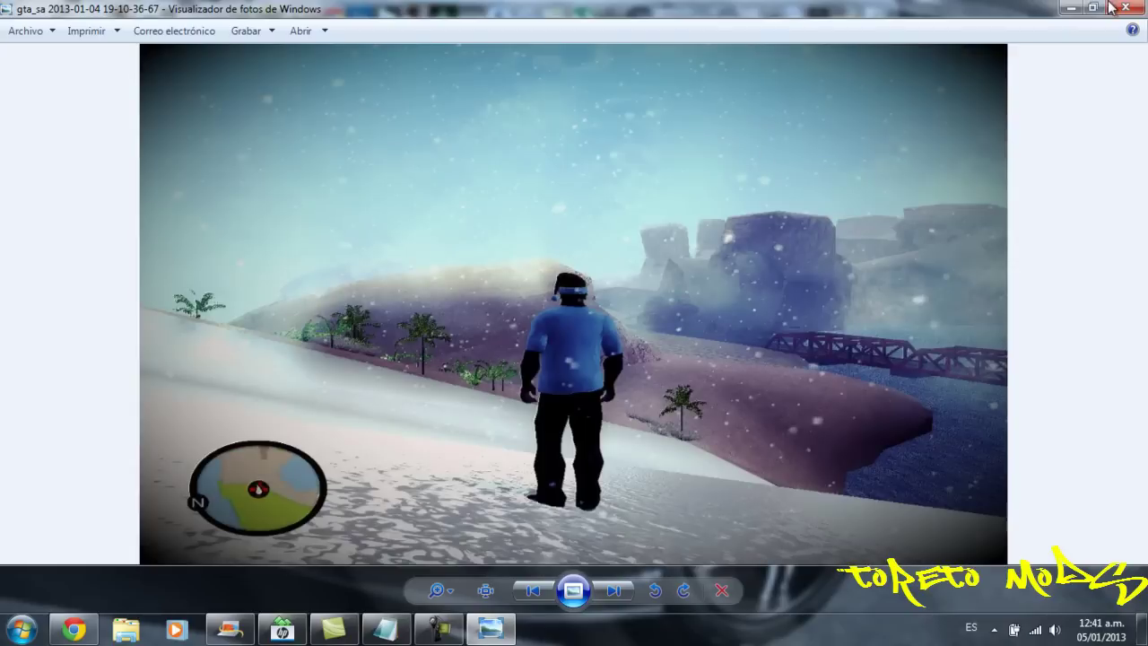
click(1123, 9)
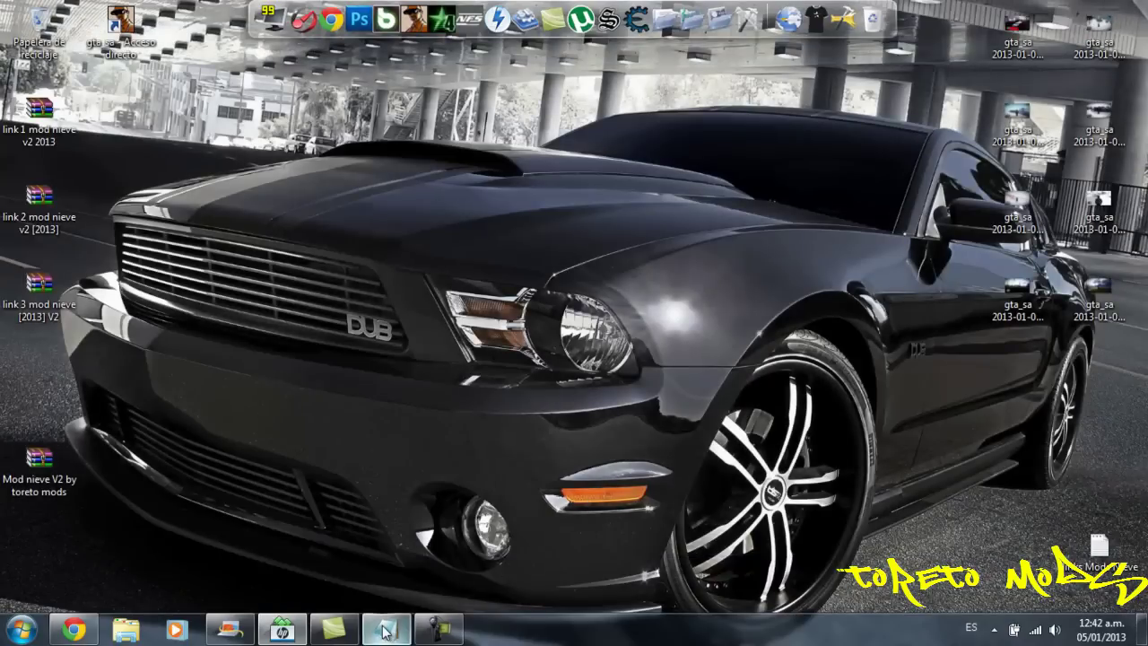
click(386, 627)
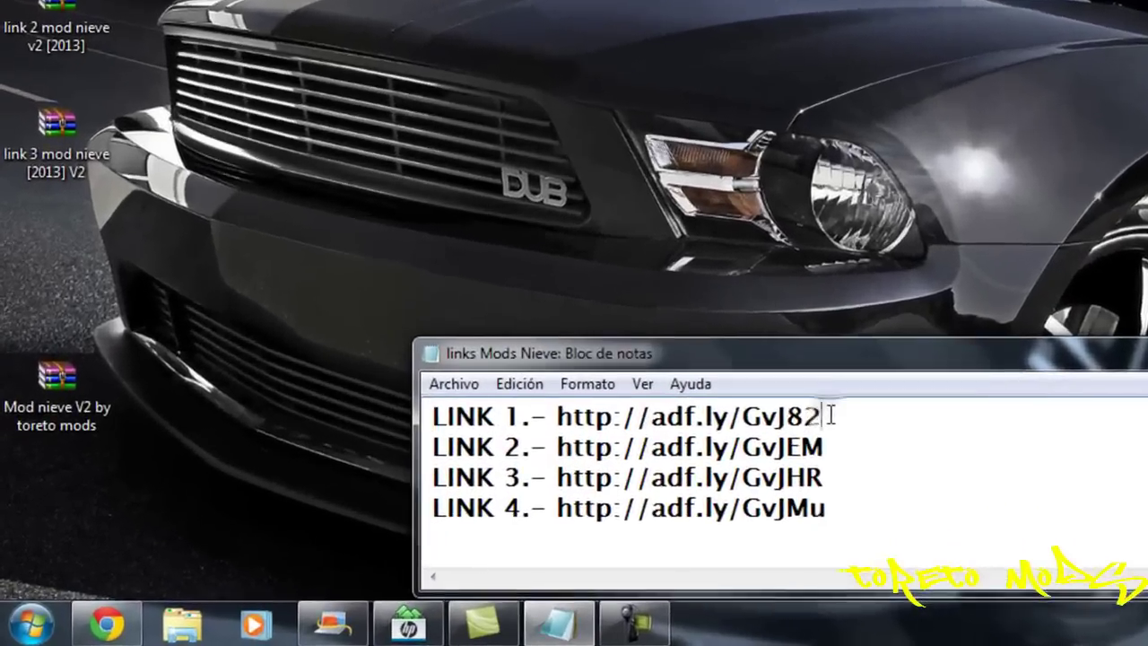
drag(572, 486, 389, 486)
key(ctrl+c)
right_click(596, 408)
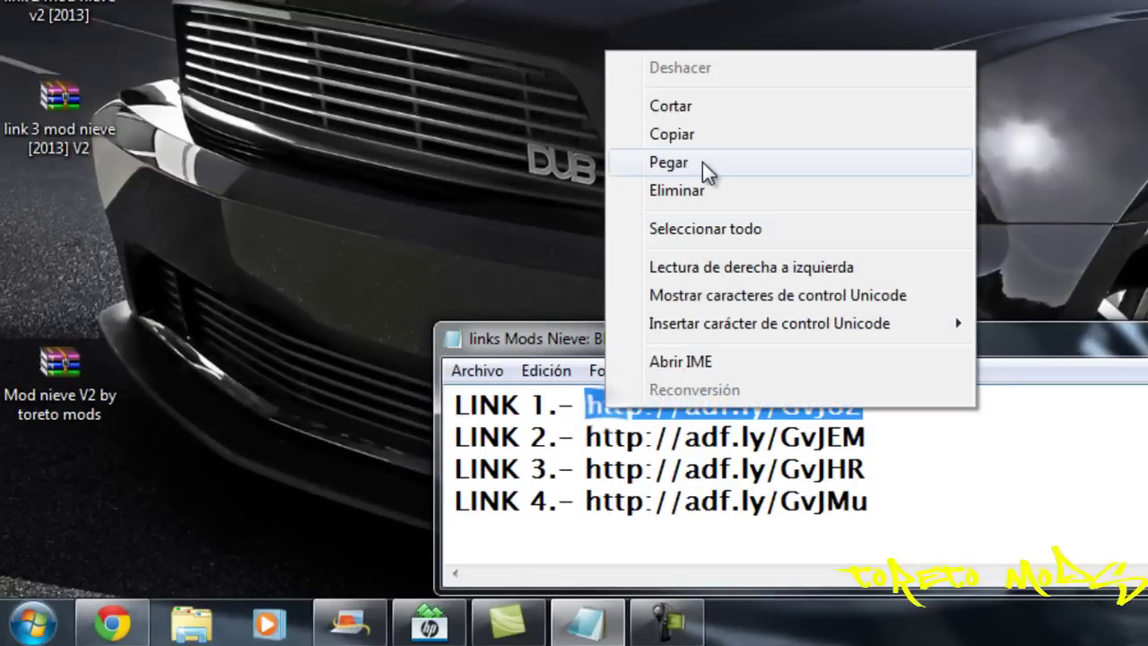
click(737, 142)
click(112, 623)
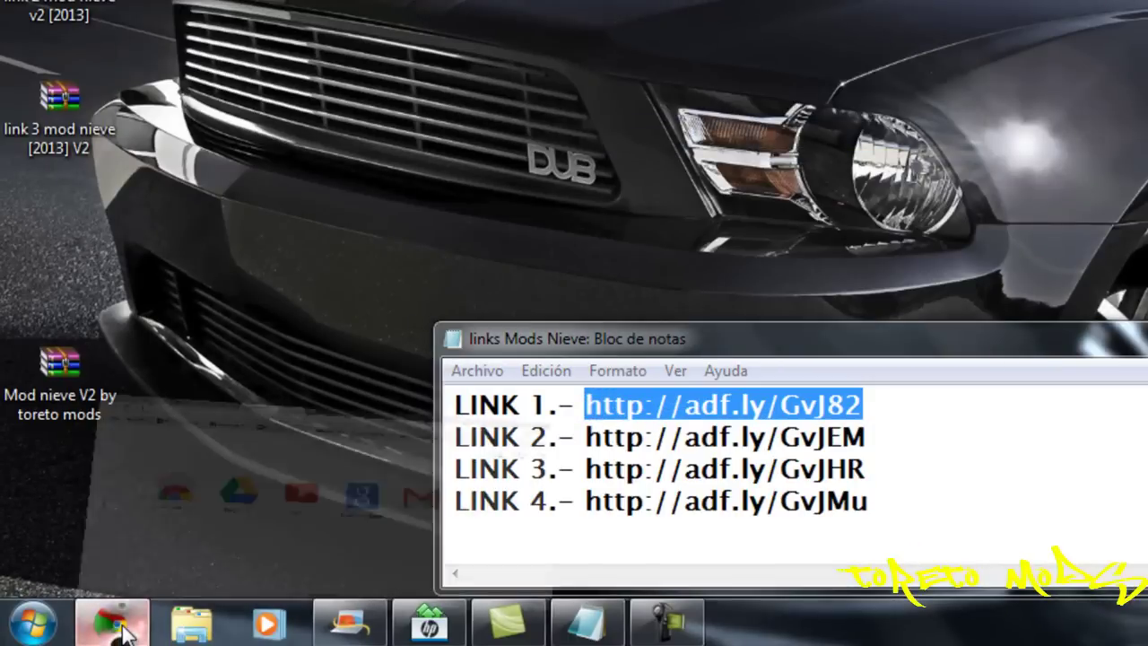
key(ctrl+v)
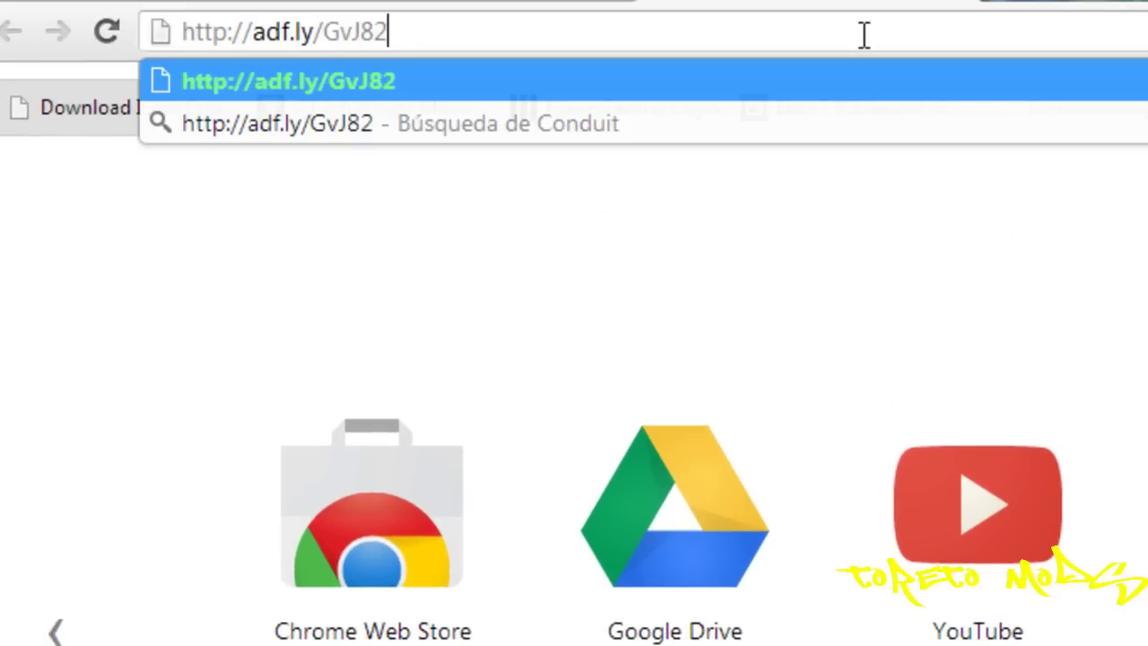
key(Return)
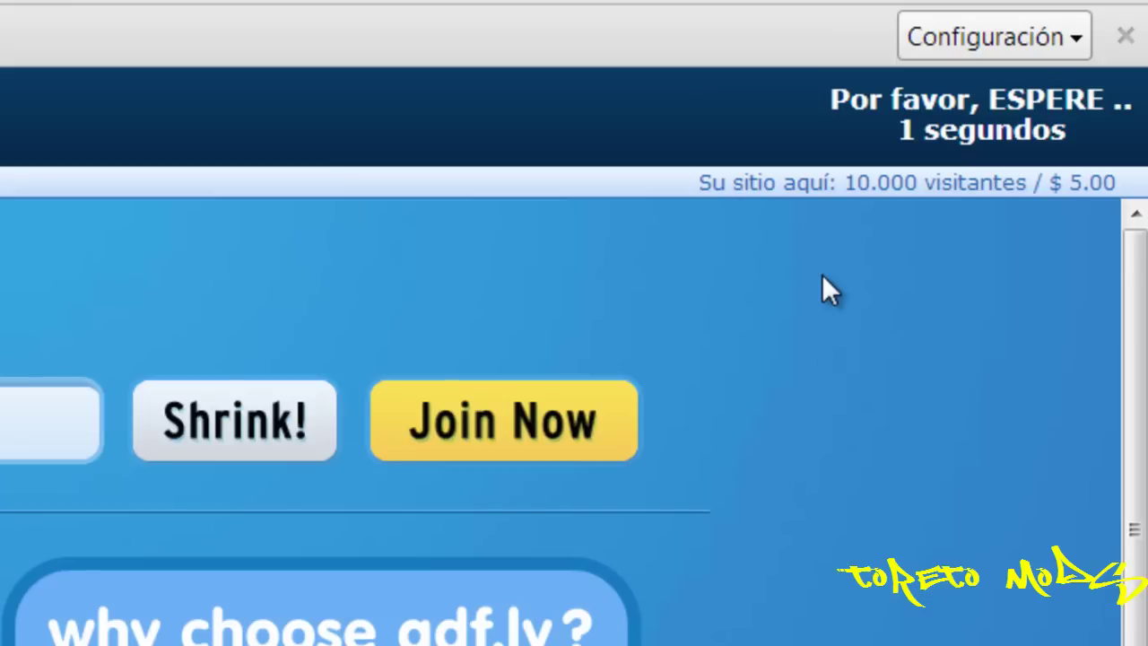
click(886, 129)
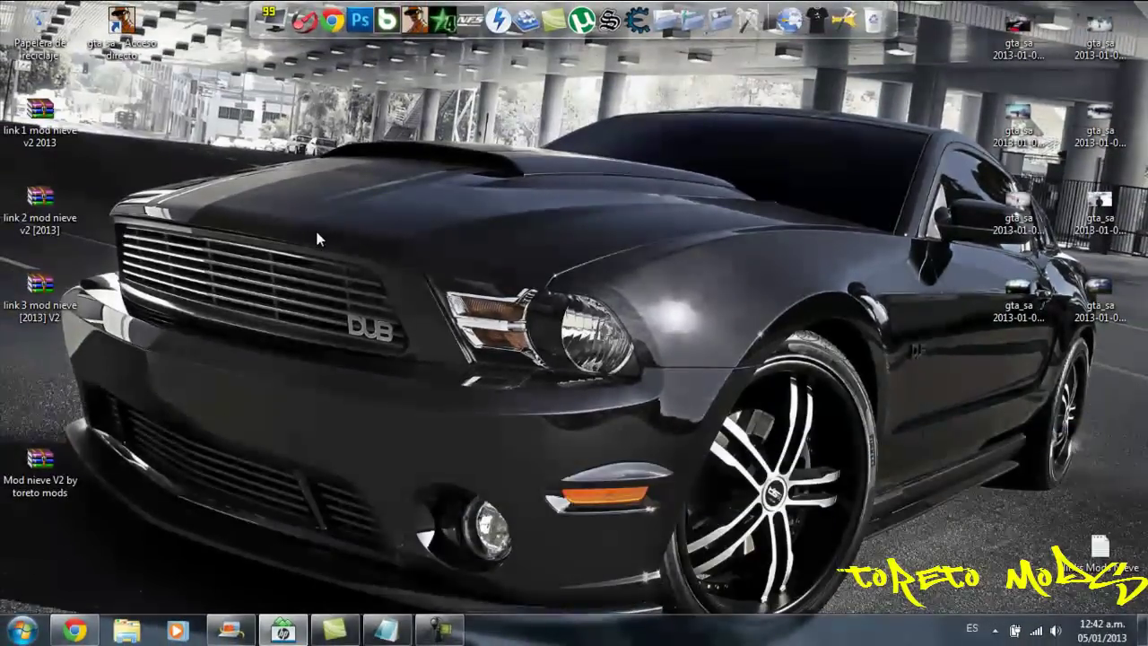
Extract the link 1 mod nieve v2 2013 archive onto the desktop and place the extracted folder in the open desktop area
drag(39, 117, 529, 206)
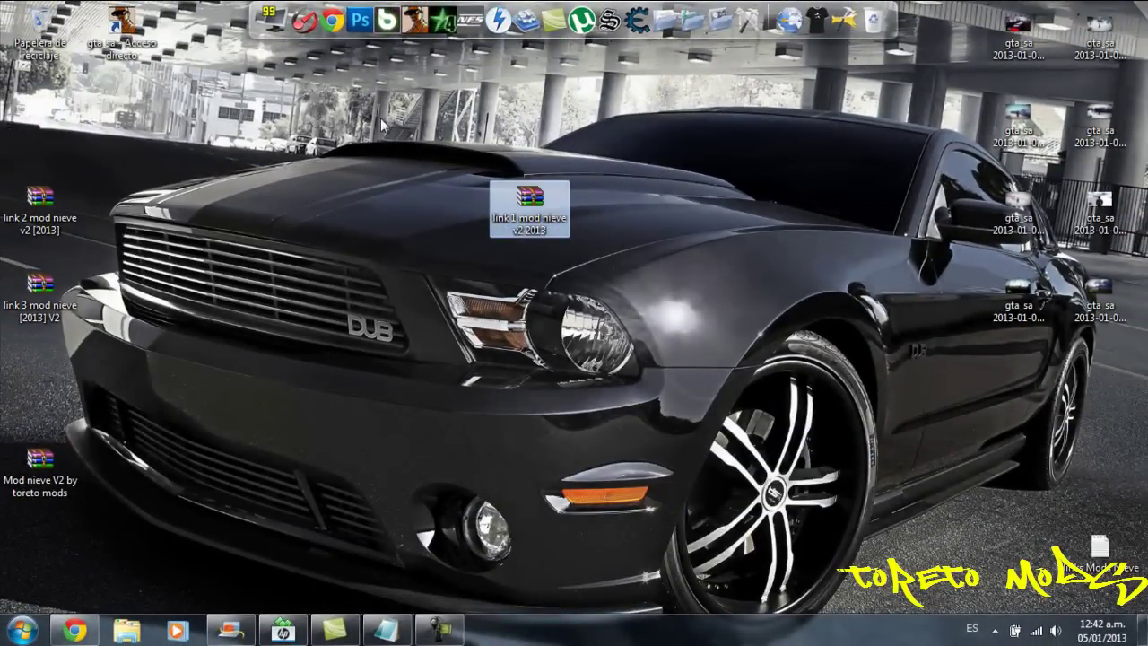
drag(369, 107, 496, 216)
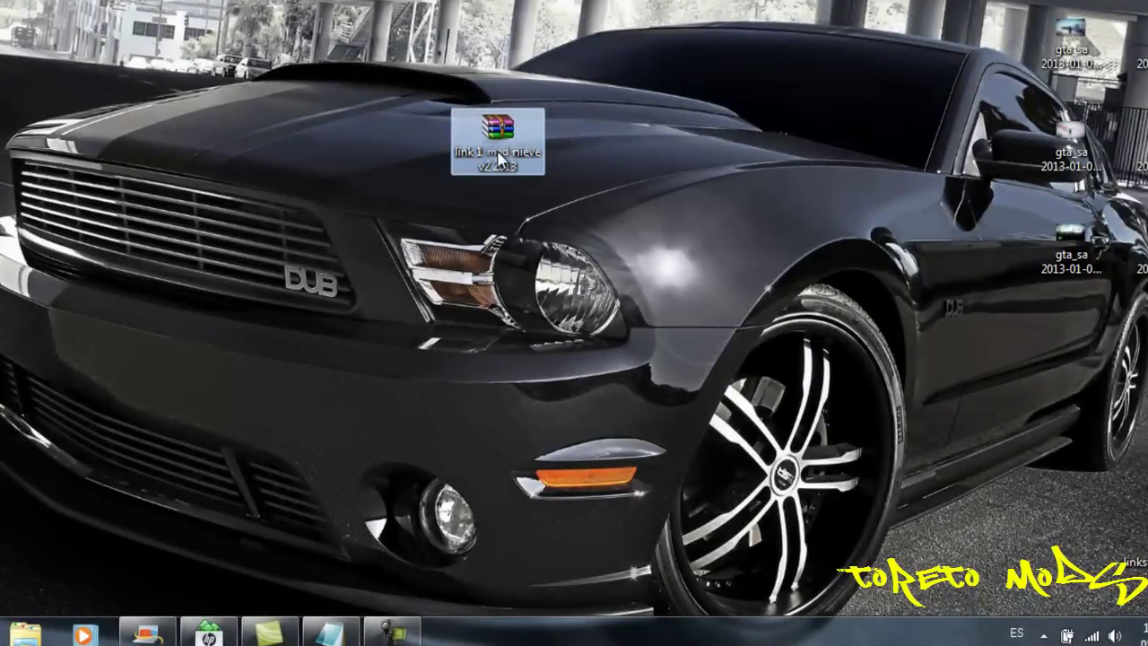
right_click(499, 154)
click(581, 211)
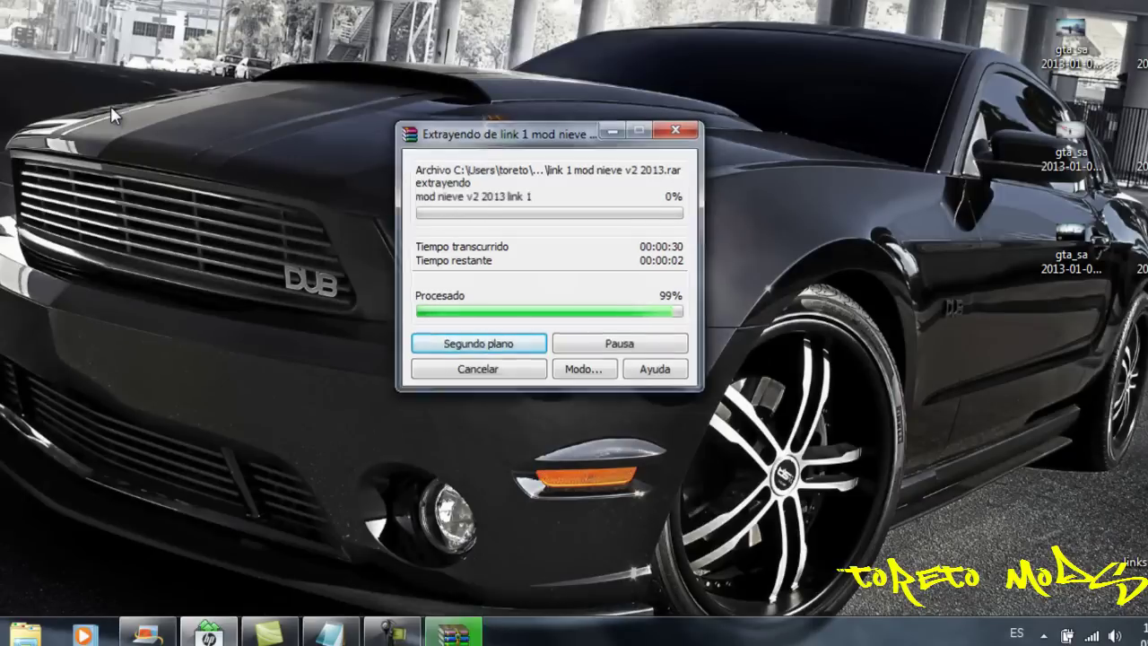
drag(18, 90, 327, 266)
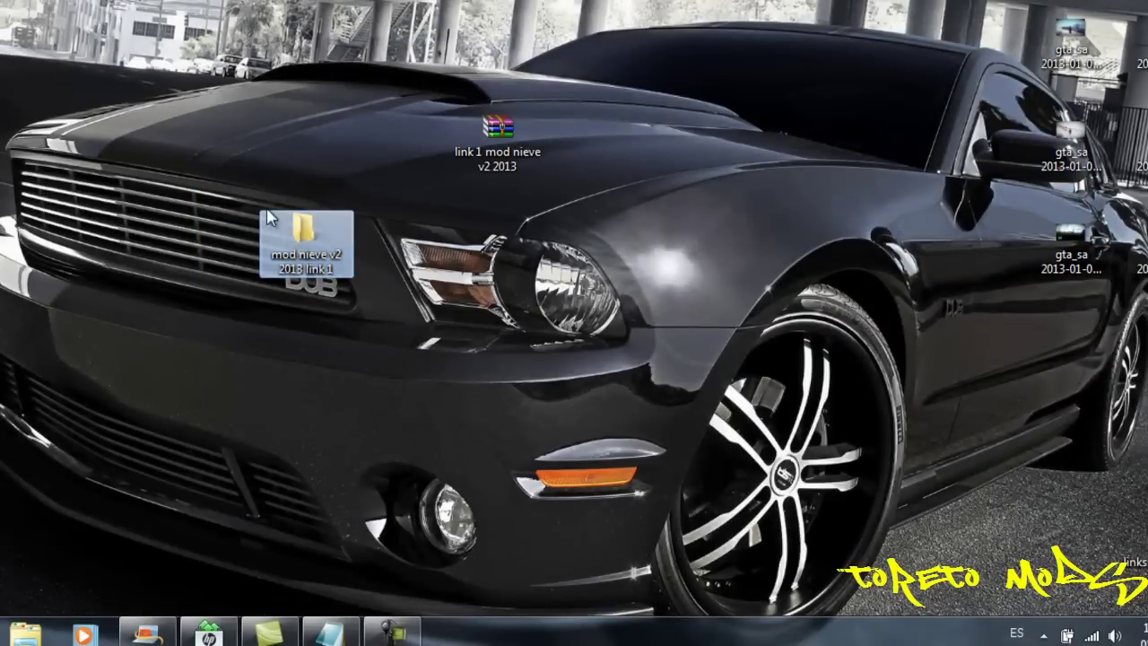
Run Alci's IMG Editor 1.5 as administrator from its folder inside mod nieve v2 2013 link 1
mouse_move(301, 240)
double_click(301, 253)
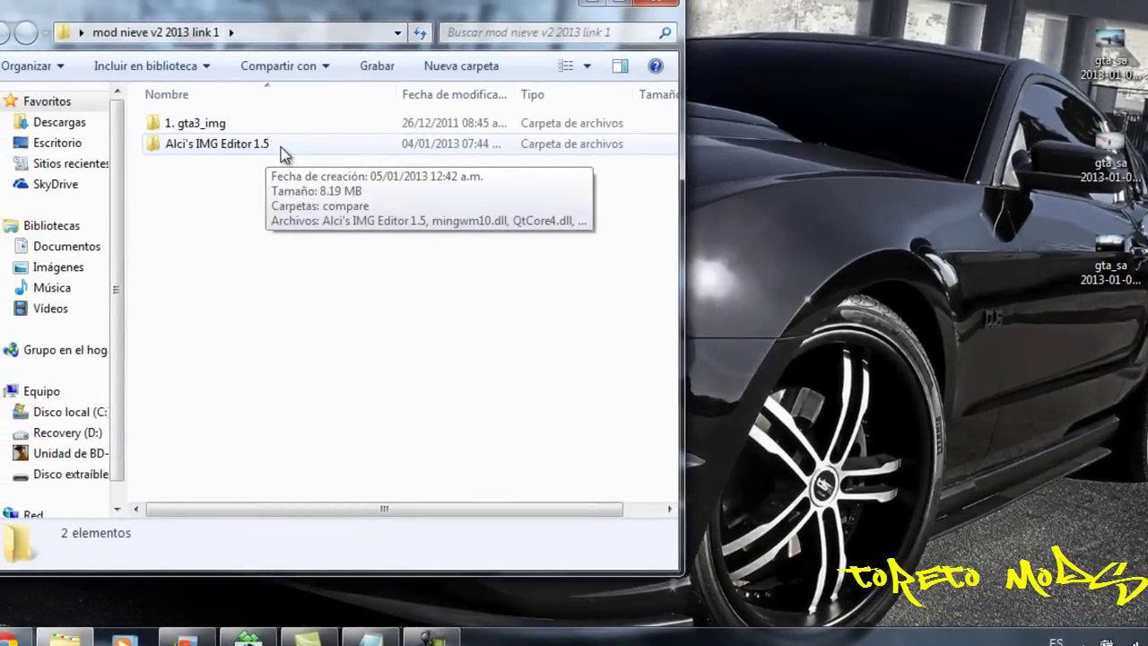
double_click(246, 137)
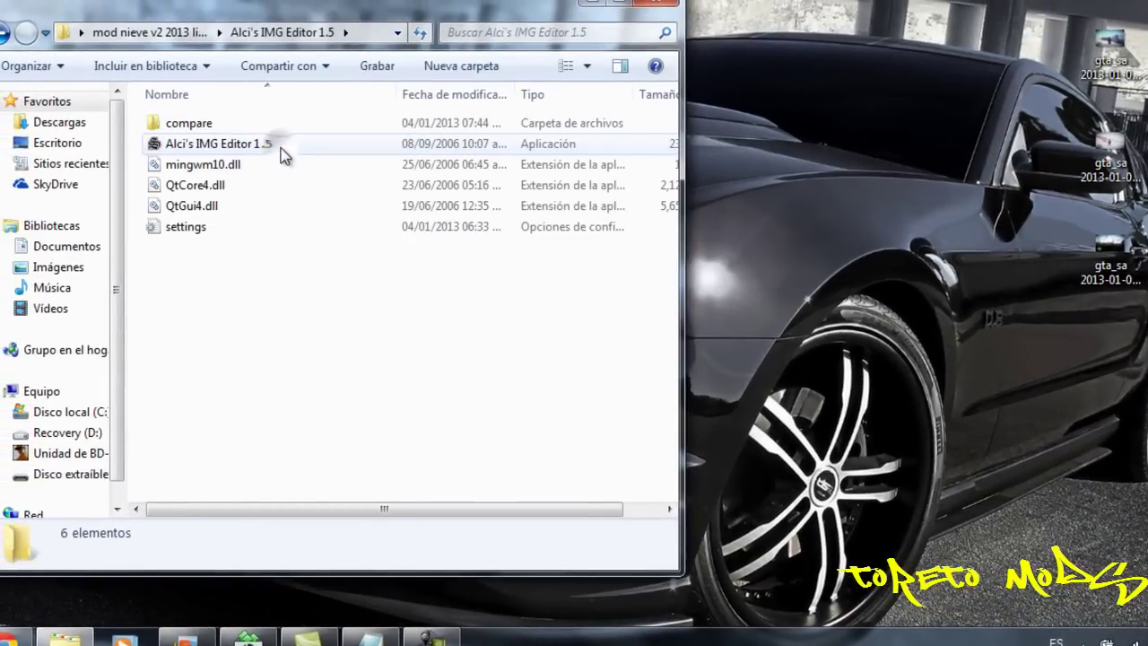
click(272, 149)
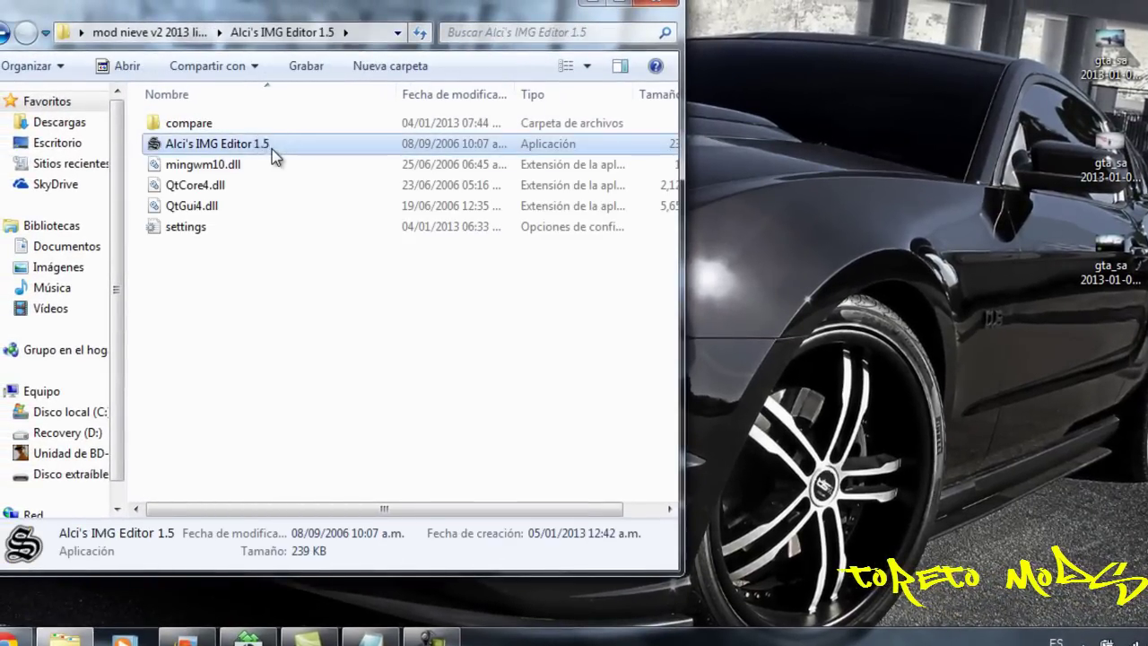
right_click(272, 149)
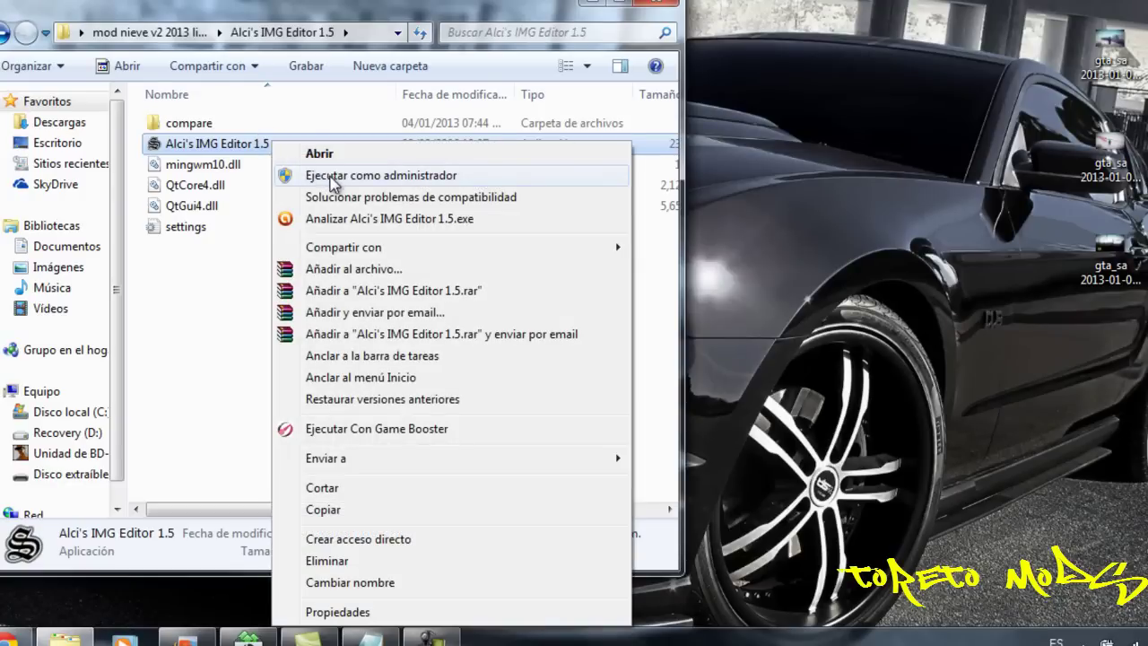
click(331, 176)
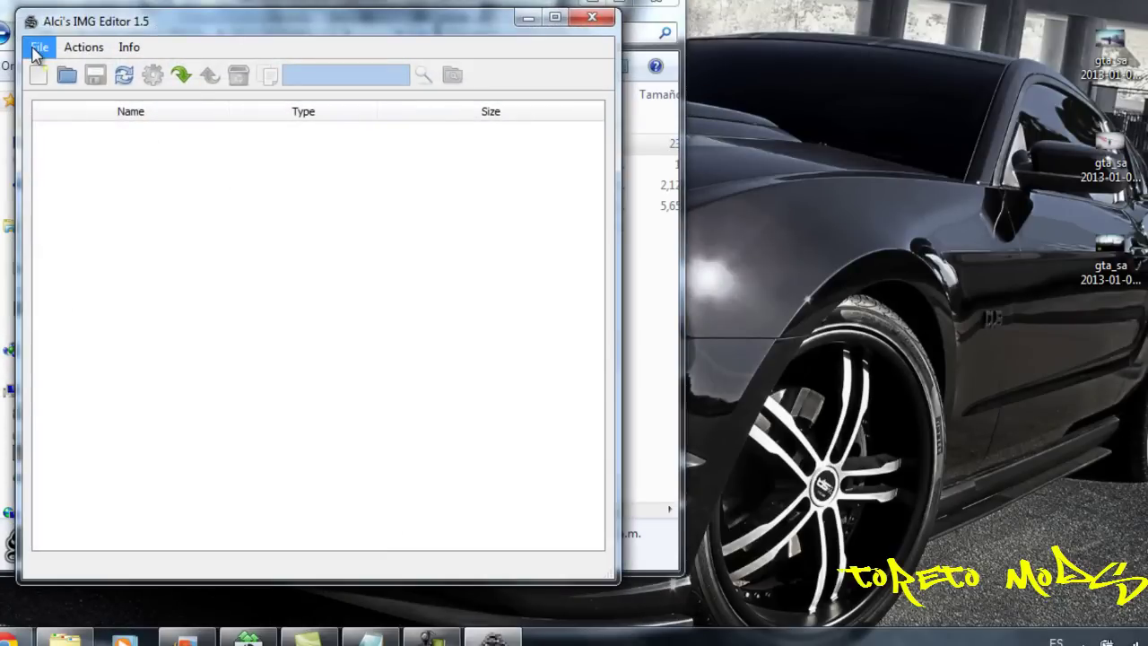
Open the gta3 archive from the models folder of GTA San Andreas, under Rockstar Games in Archivos de programa (x86) on drive C
click(36, 48)
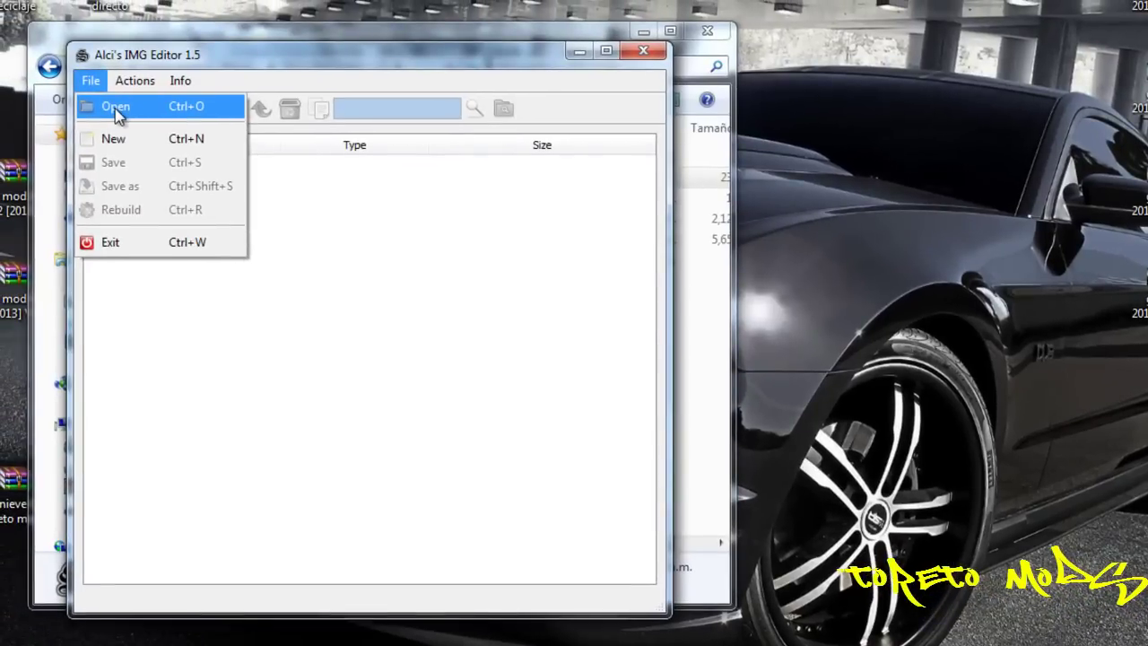
click(63, 75)
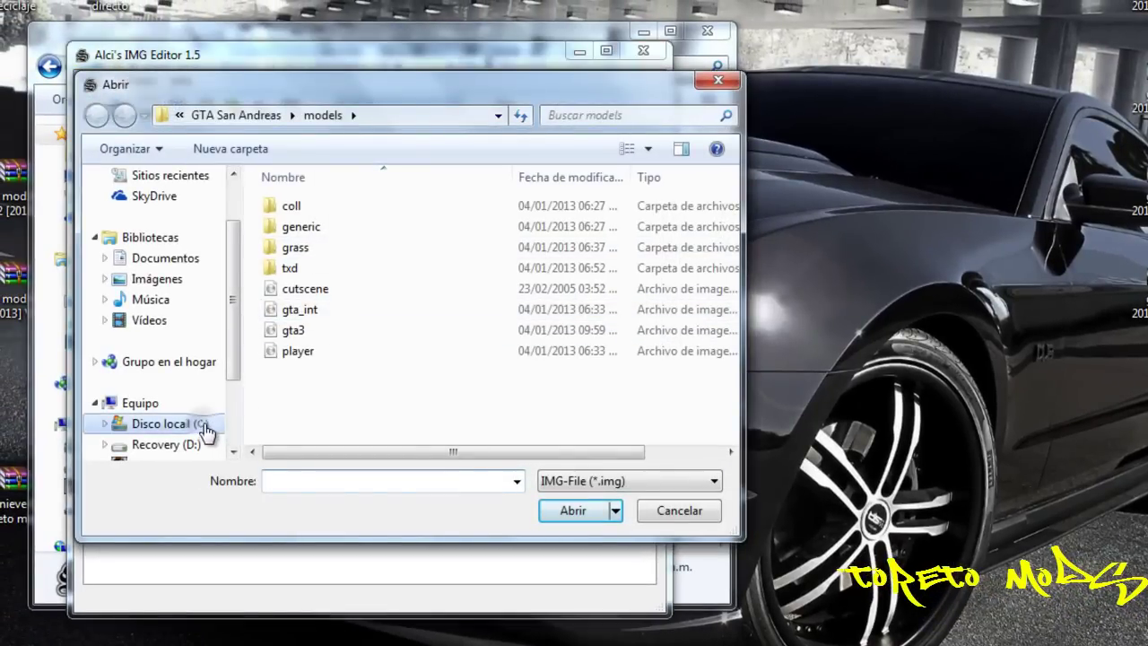
click(201, 424)
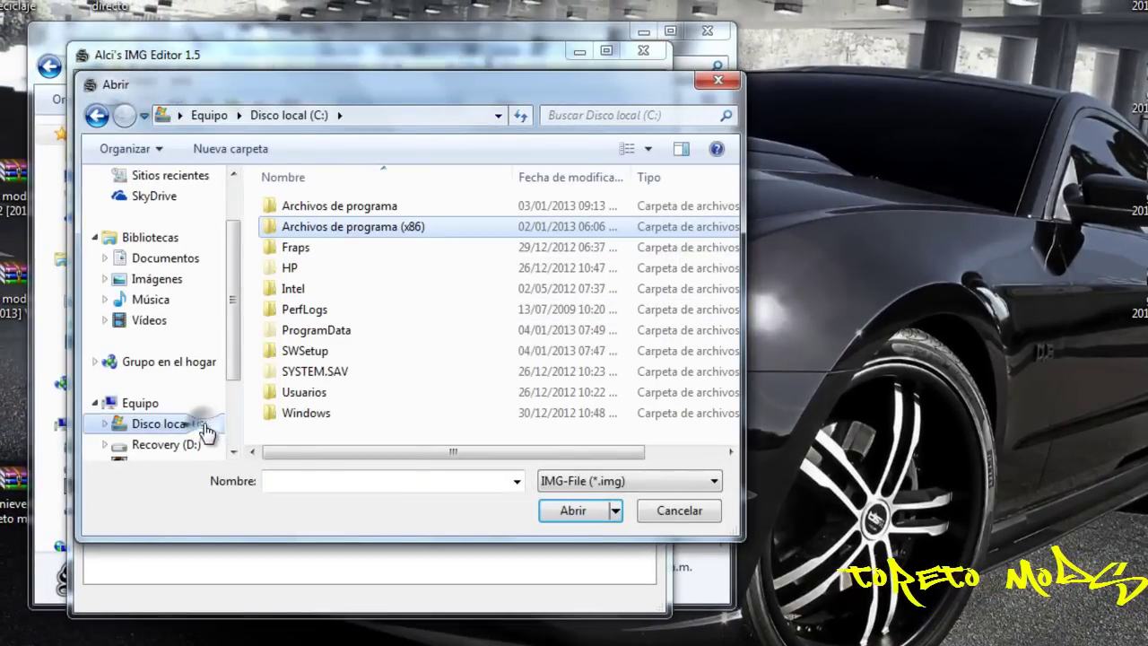
double_click(417, 235)
drag(732, 208, 735, 337)
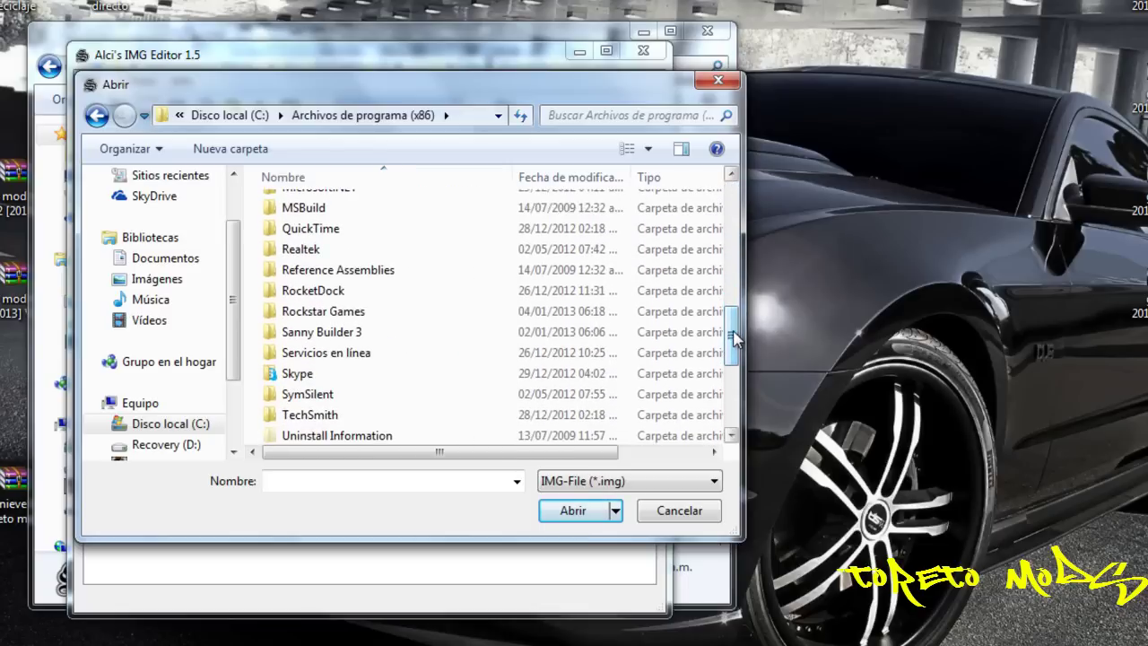
double_click(422, 314)
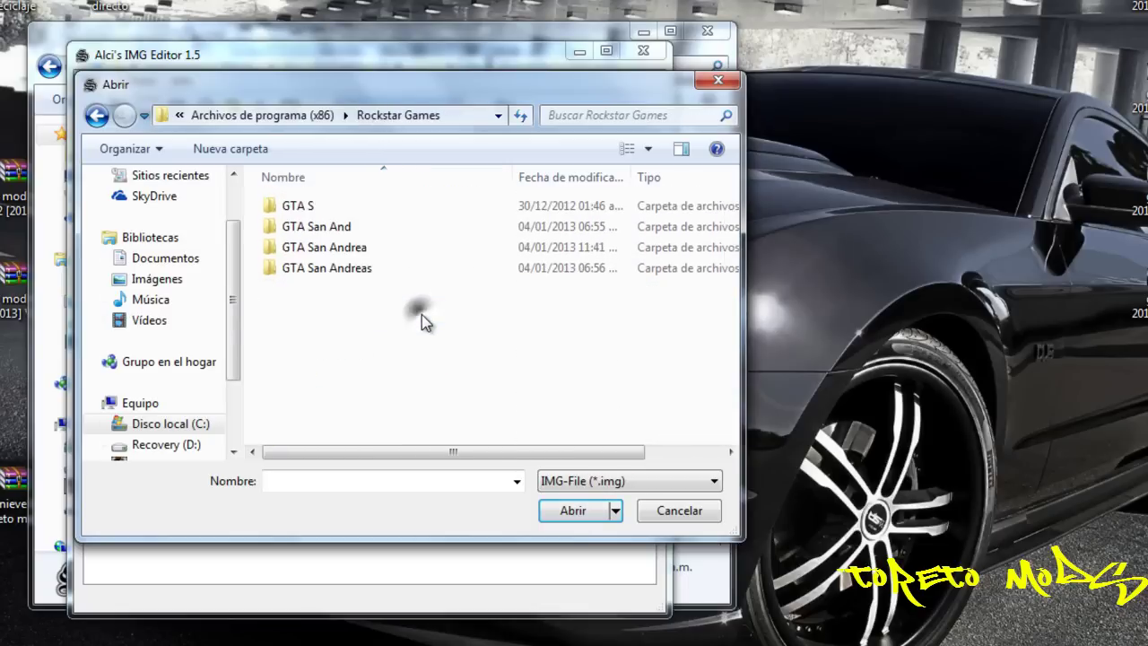
double_click(387, 269)
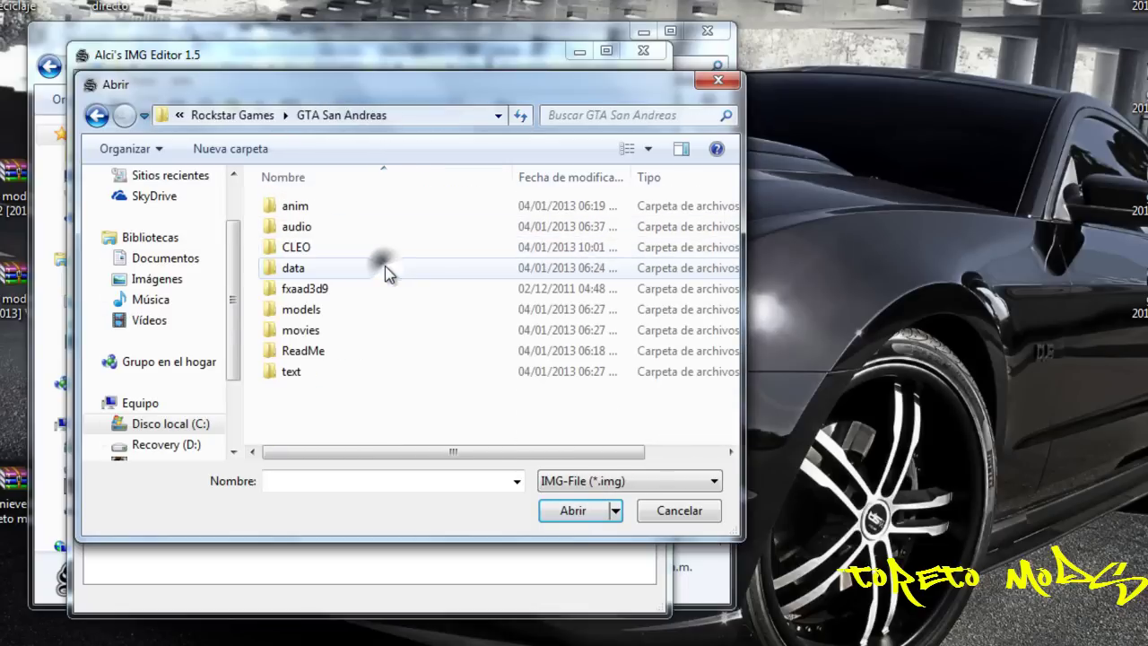
double_click(340, 312)
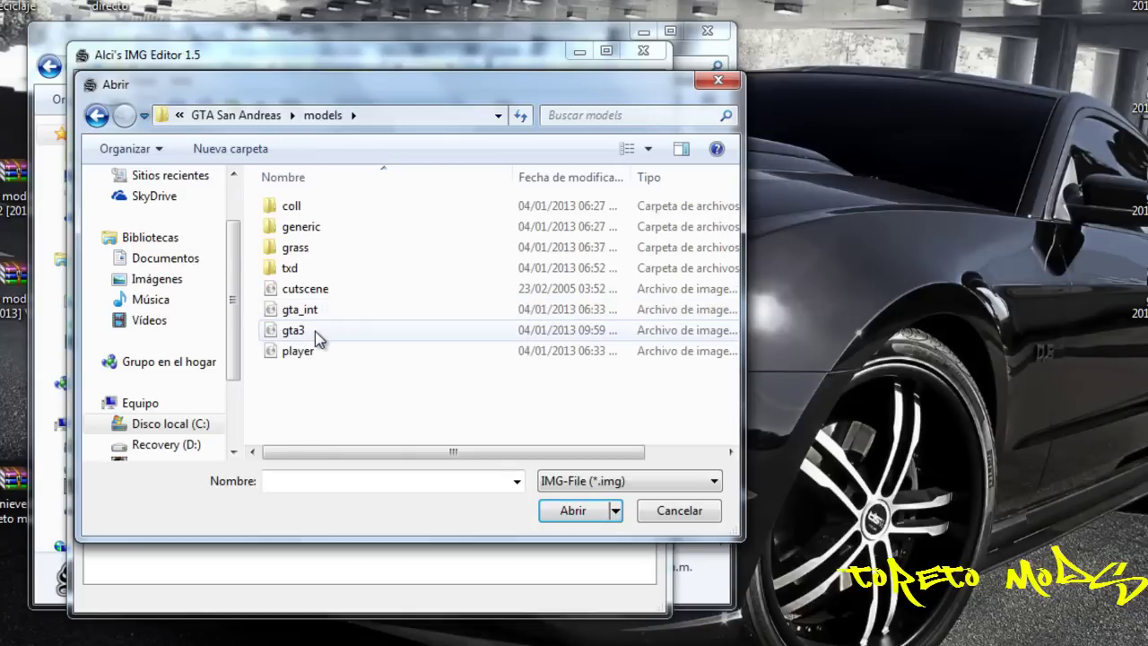
click(314, 331)
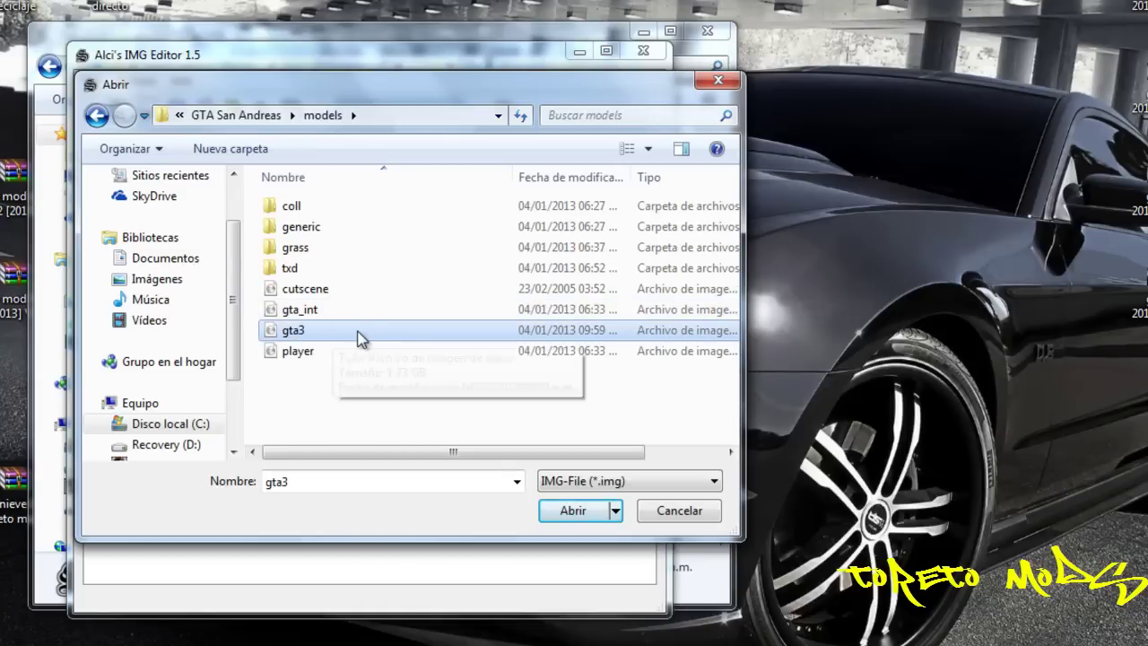
click(568, 519)
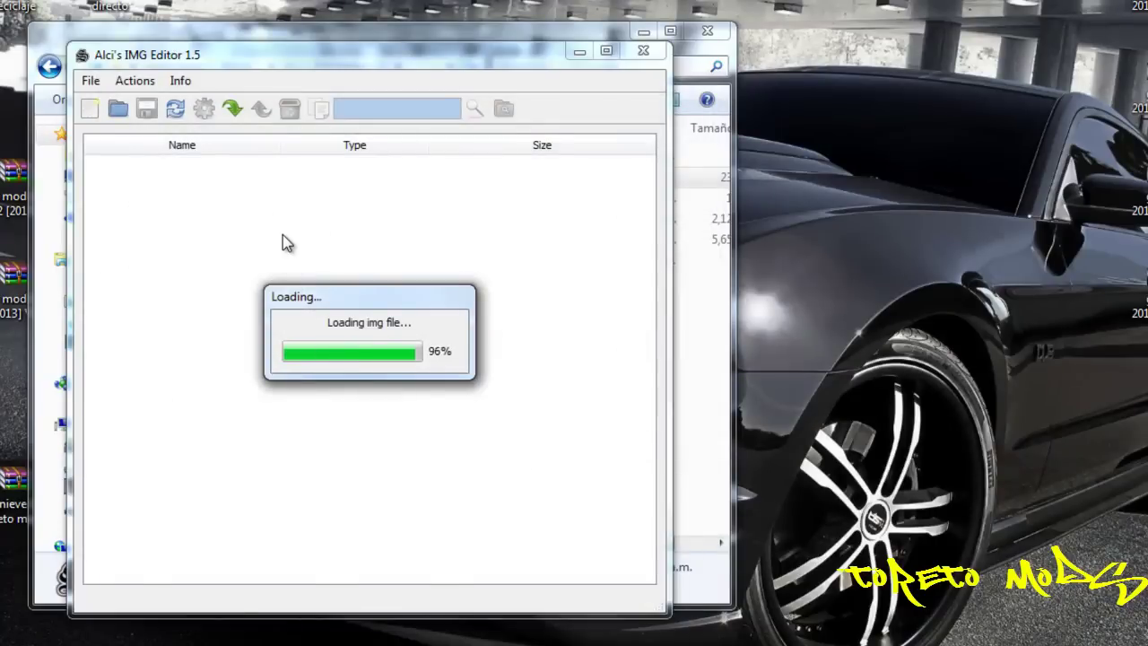
Import all files from the 1. gta3_img folder in mod nieve v2 2013 link 1 into gta3.img and save the archive
click(231, 108)
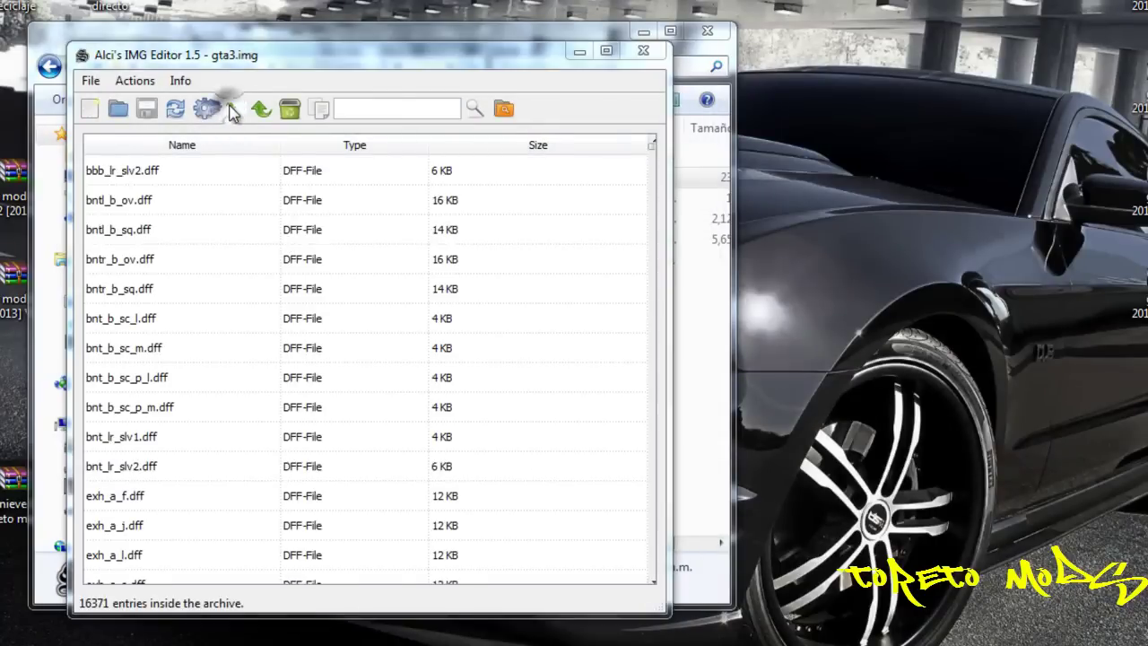
scroll(210, 205, up, 2)
click(156, 225)
mouse_move(733, 230)
mouse_down()
mouse_move(737, 399)
mouse_move(735, 215)
mouse_up()
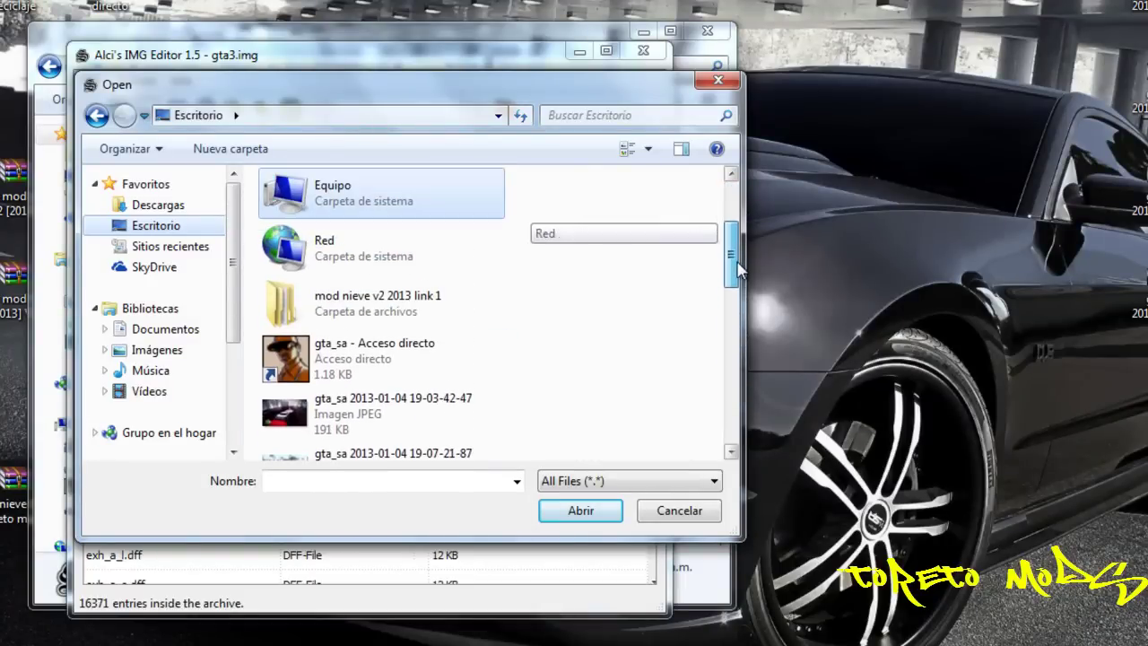
double_click(453, 309)
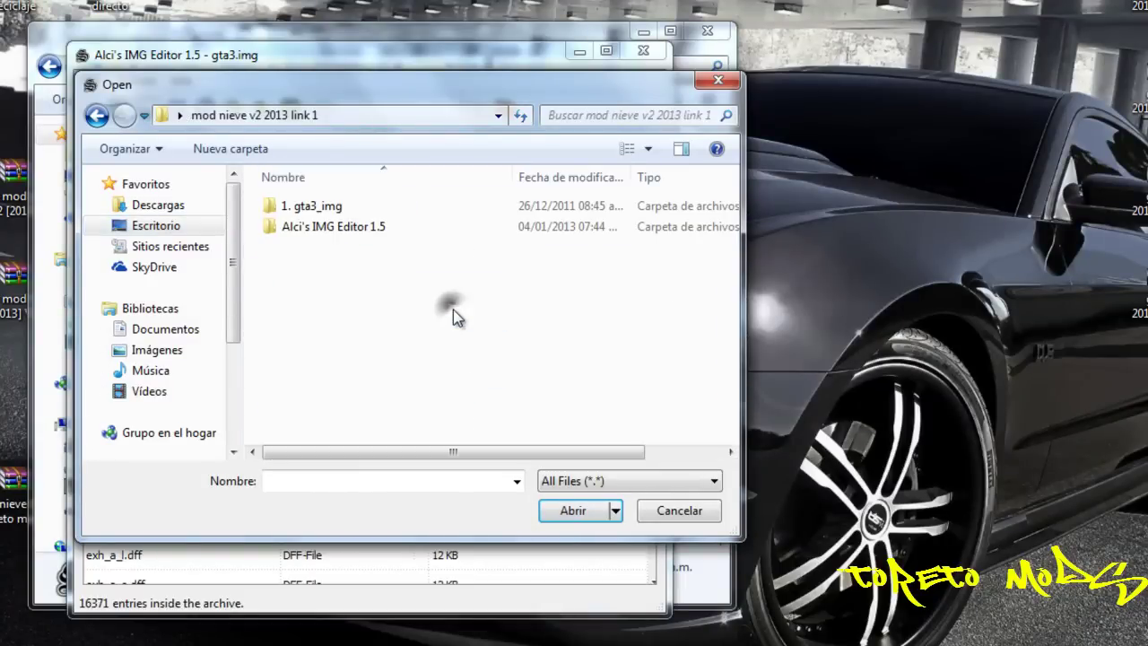
double_click(366, 212)
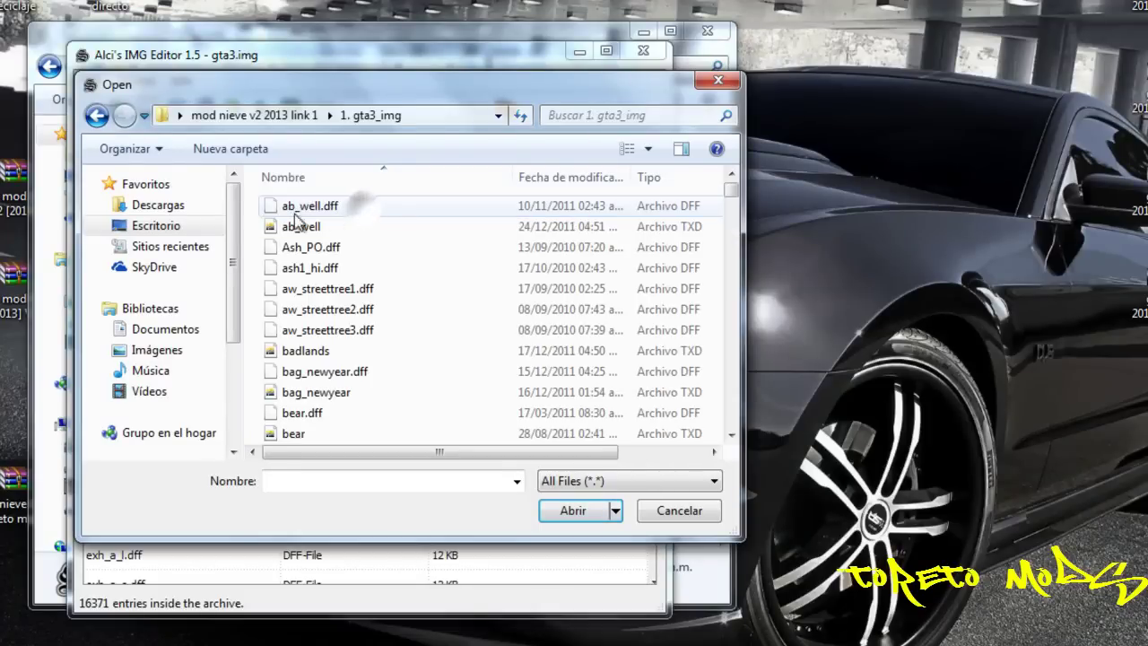
drag(253, 206, 526, 627)
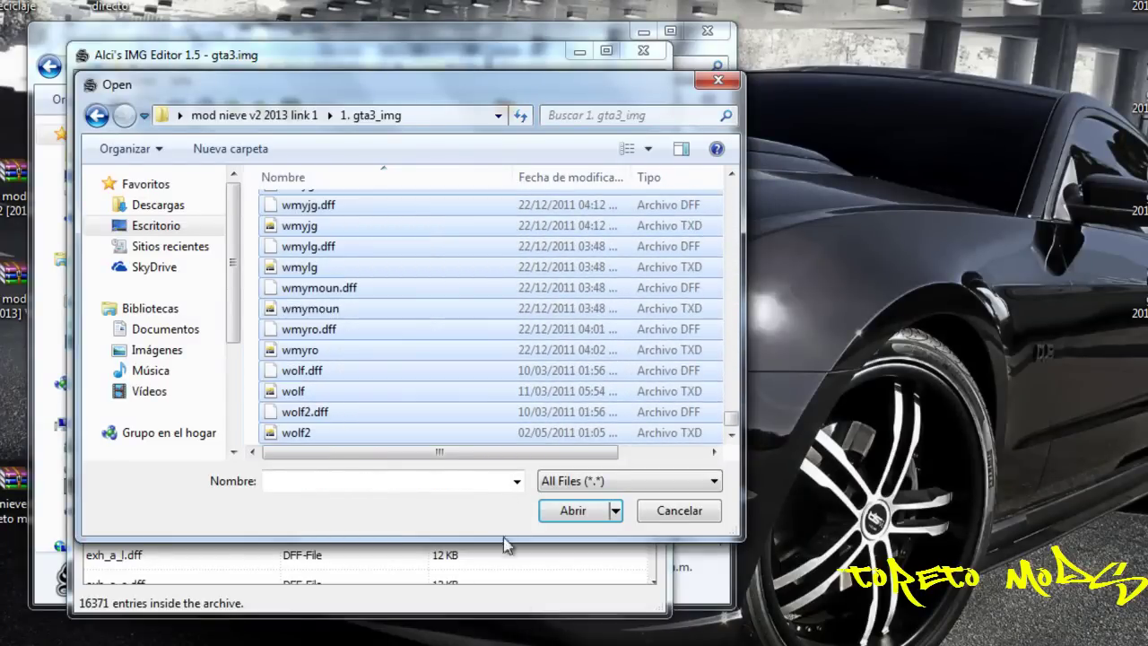
click(552, 509)
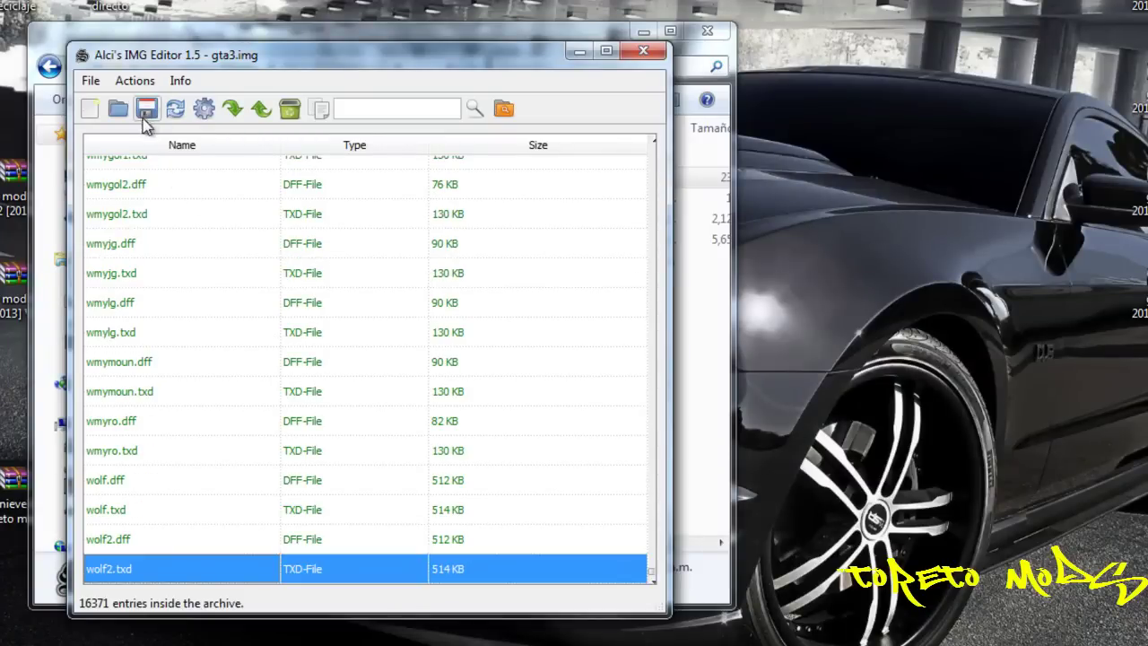
click(146, 109)
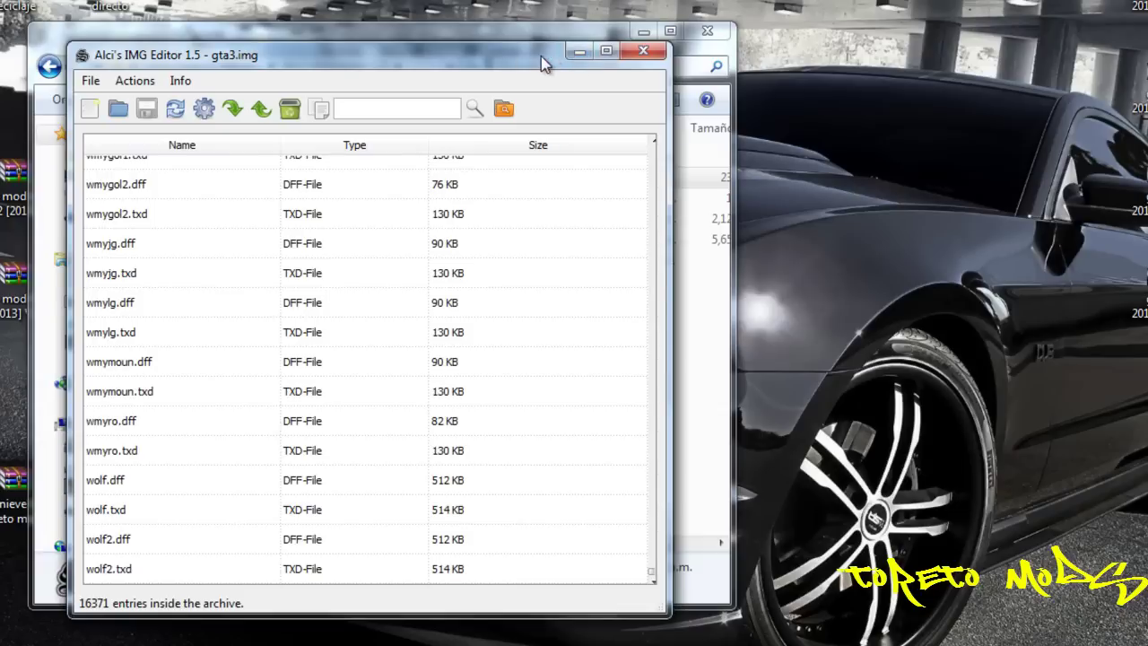
Clear the open windows off the desktop and set the link 1 archive and its extracted folder aside, away from the link 2 archive
click(578, 53)
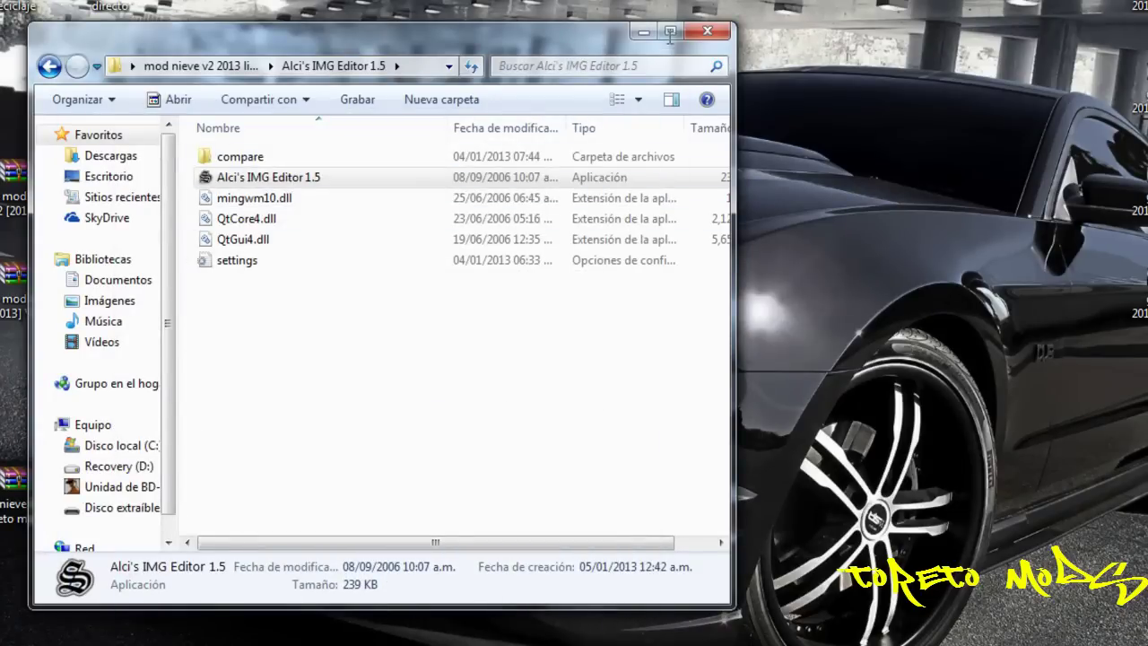
click(718, 33)
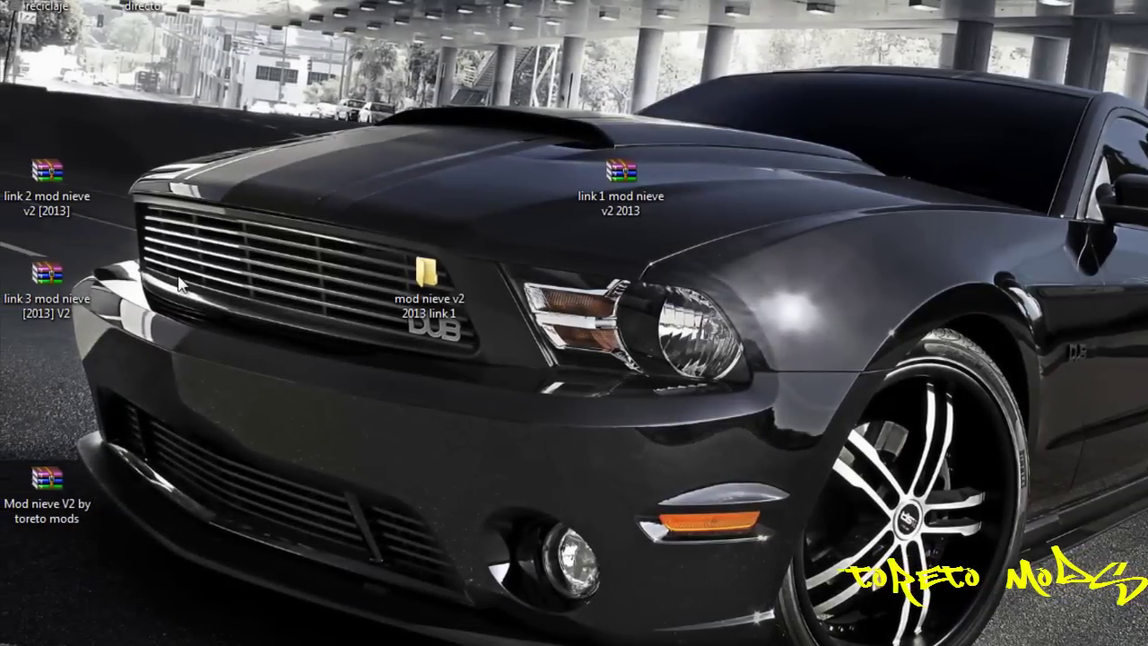
drag(52, 212, 339, 212)
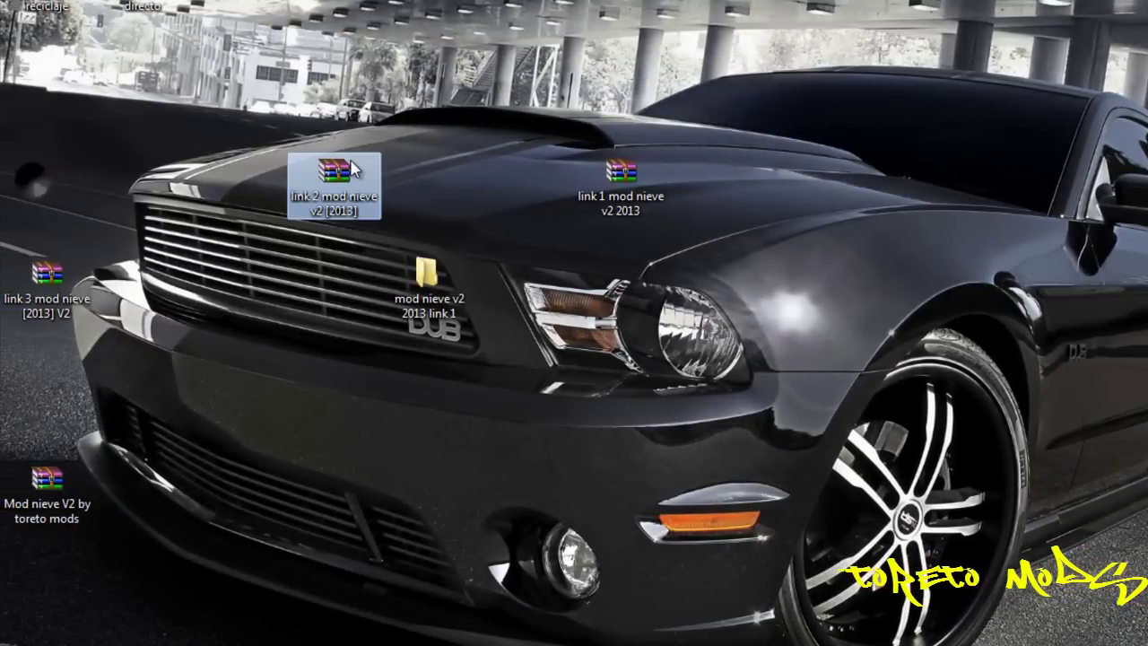
drag(428, 291, 1004, 89)
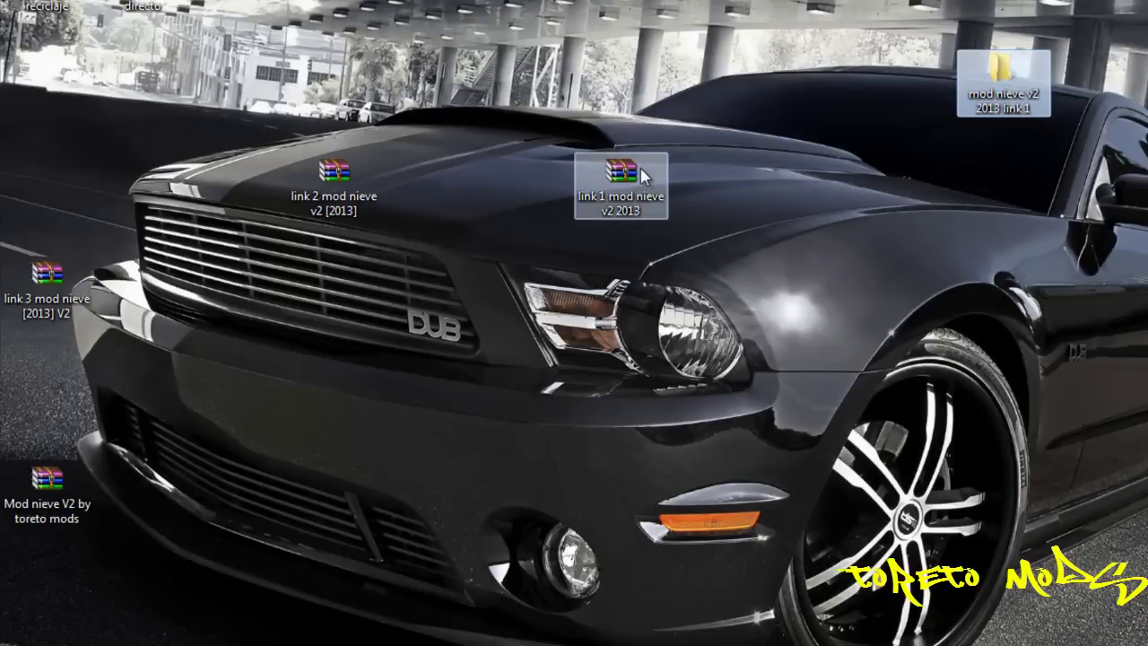
drag(625, 160, 913, 56)
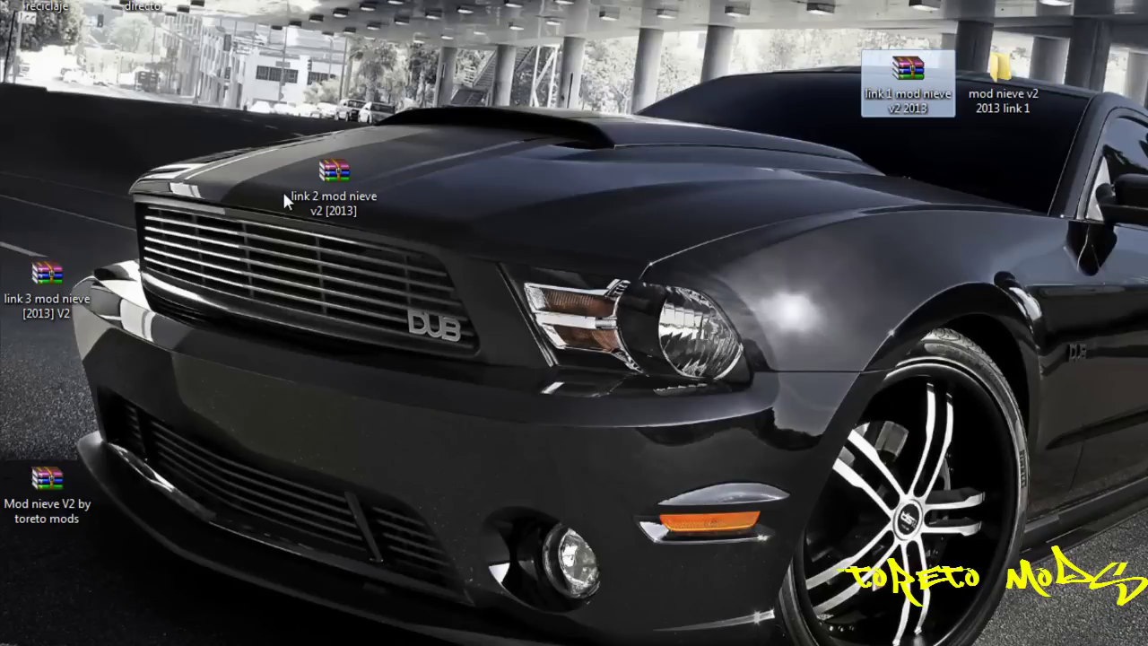
Extract the link 2 mod nieve v2 [2013] archive onto the desktop and open the extracted folder
drag(334, 180, 527, 83)
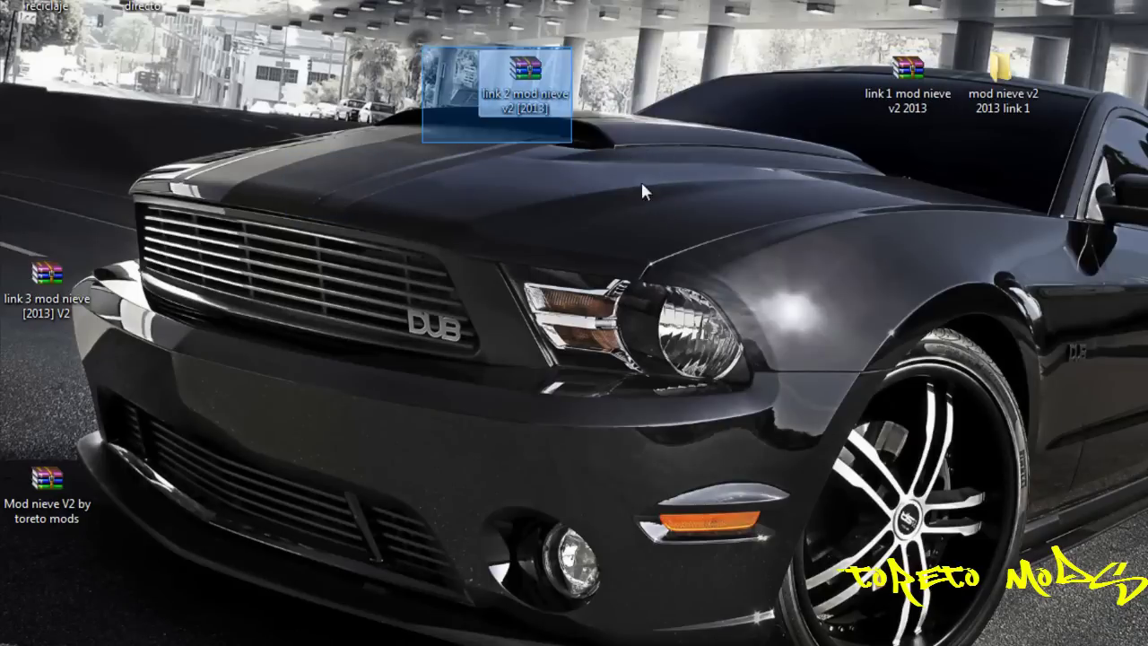
right_click(504, 72)
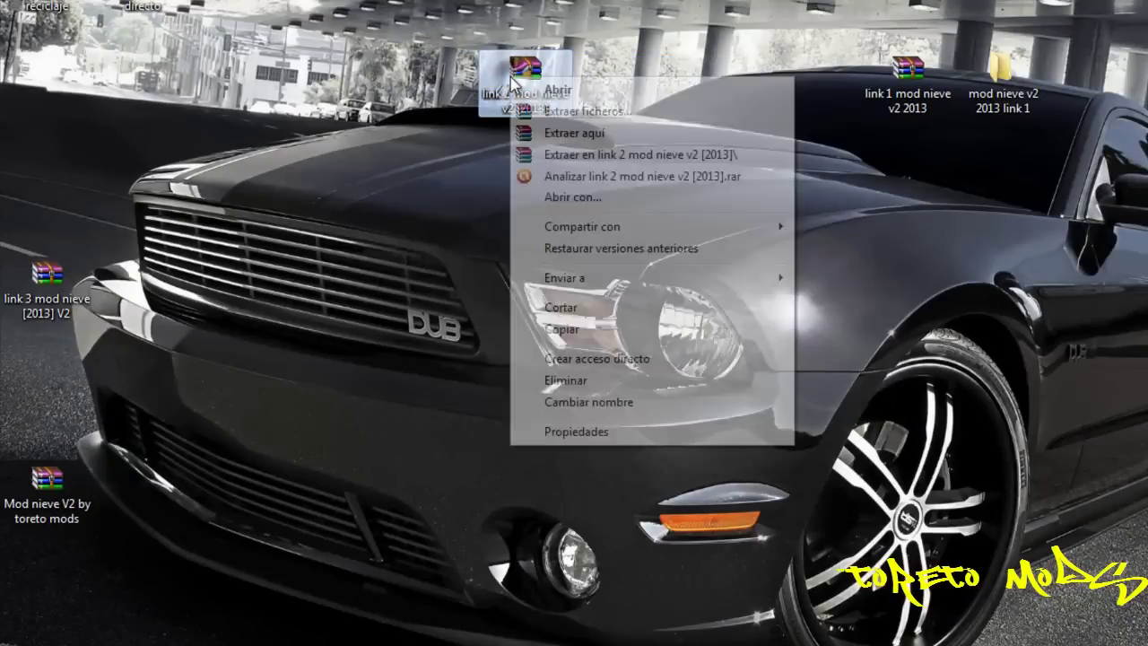
click(591, 129)
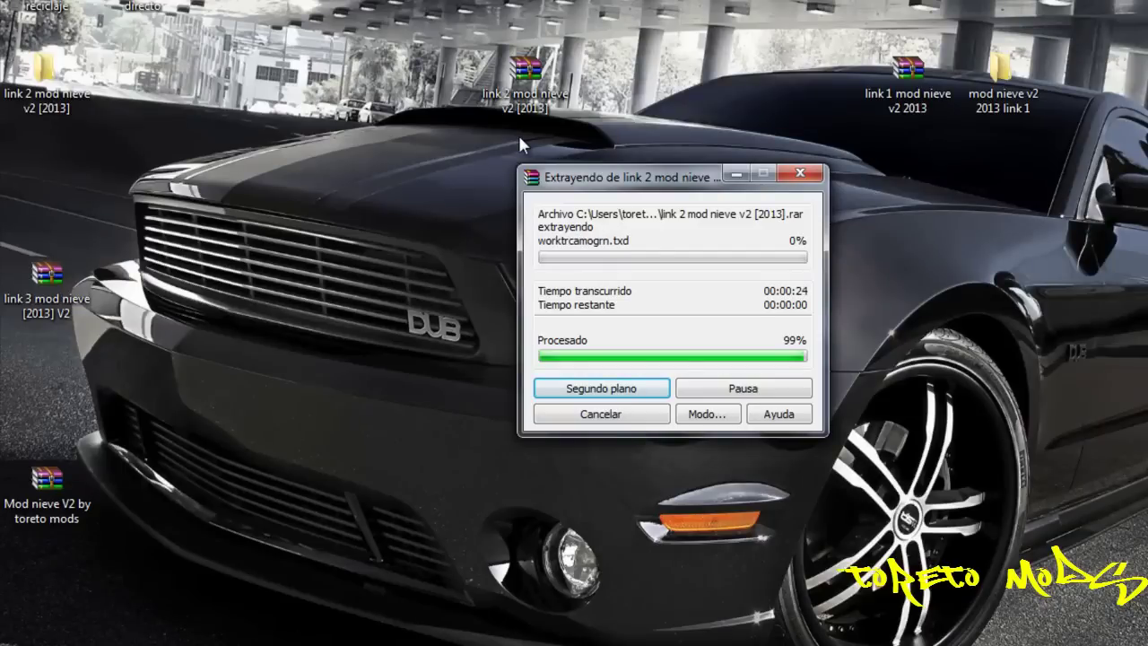
drag(45, 70, 504, 302)
double_click(504, 302)
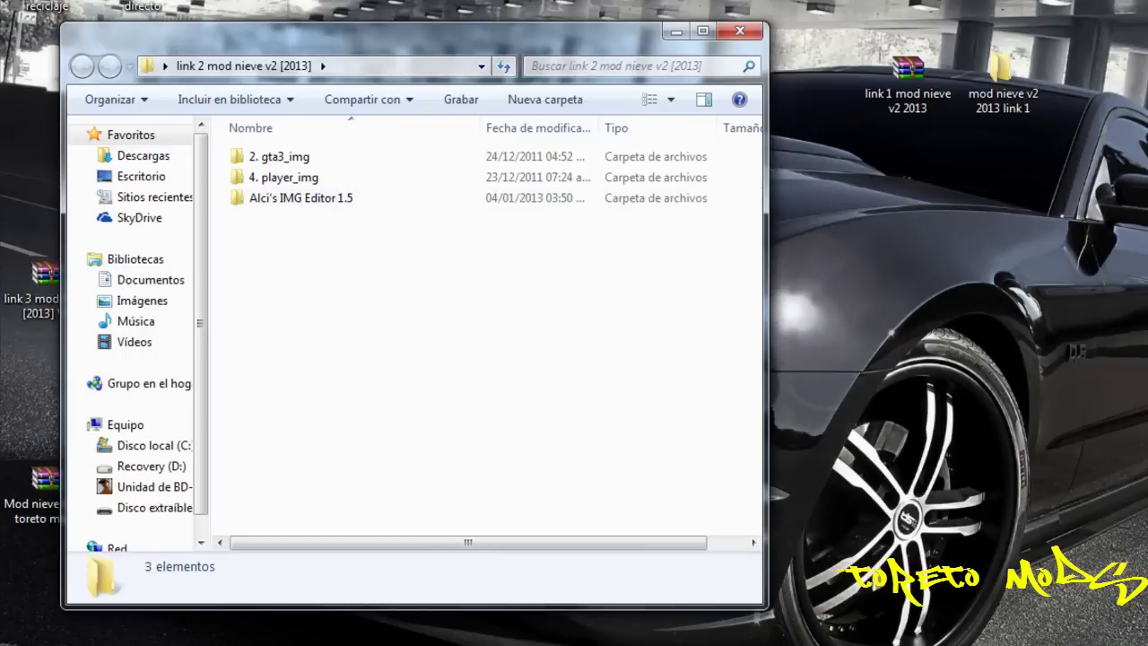
Import all files from the 2. gta3_img folder in link 2 mod nieve v2 [2013] into gta3.img and save the archive
key(alt+Tab)
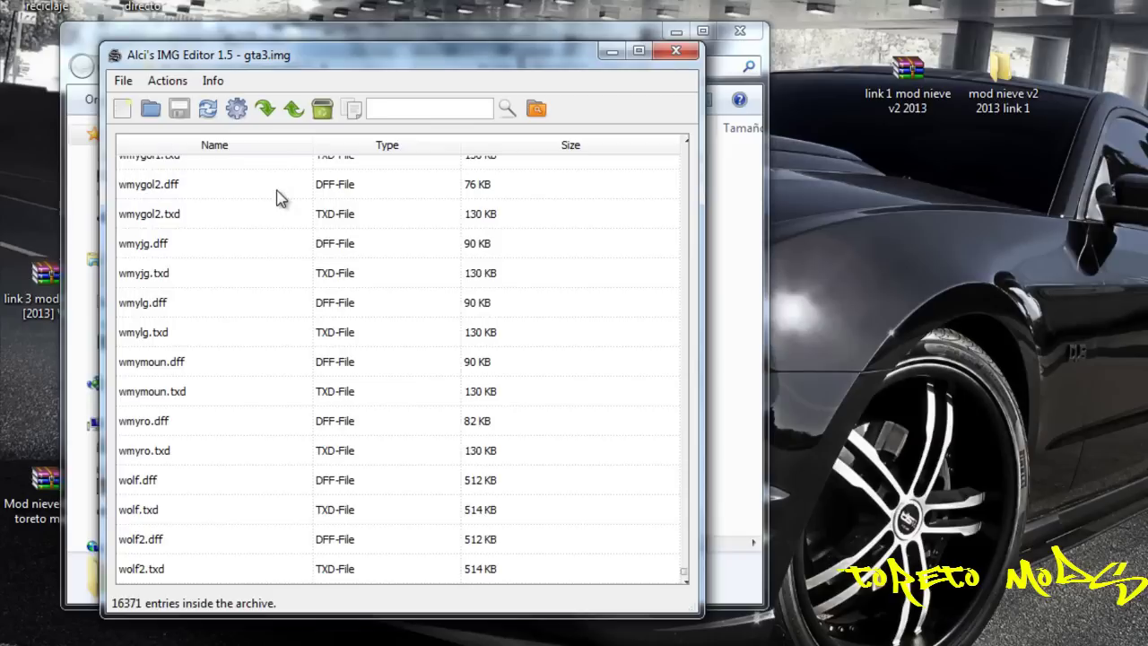
click(264, 108)
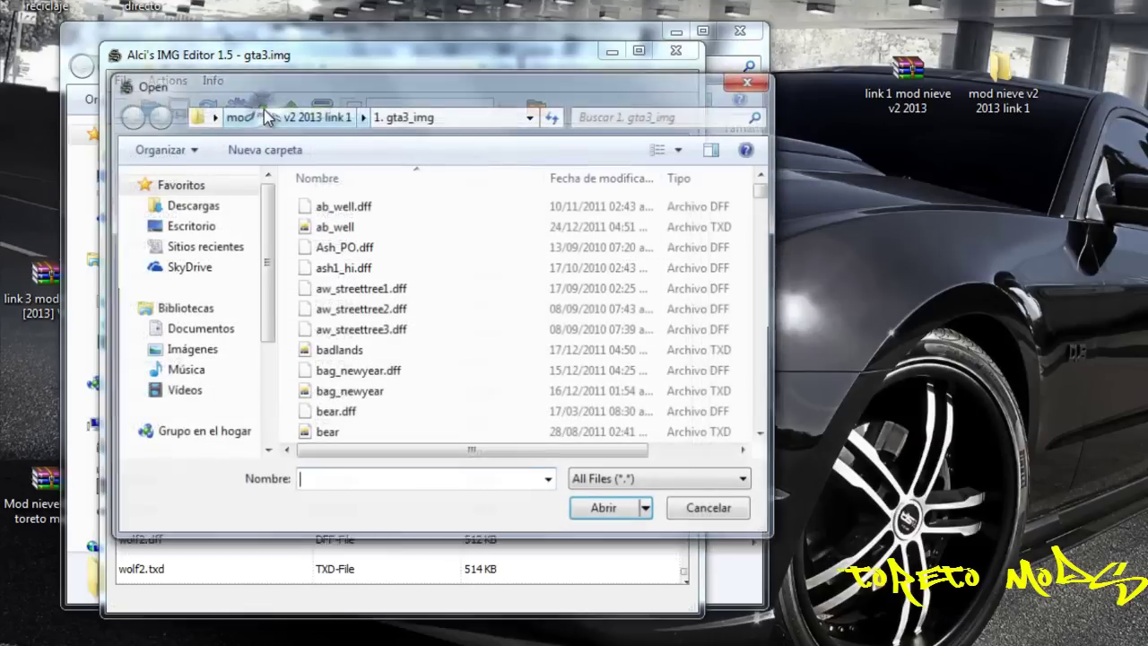
click(231, 226)
scroll(760, 244, down, 2)
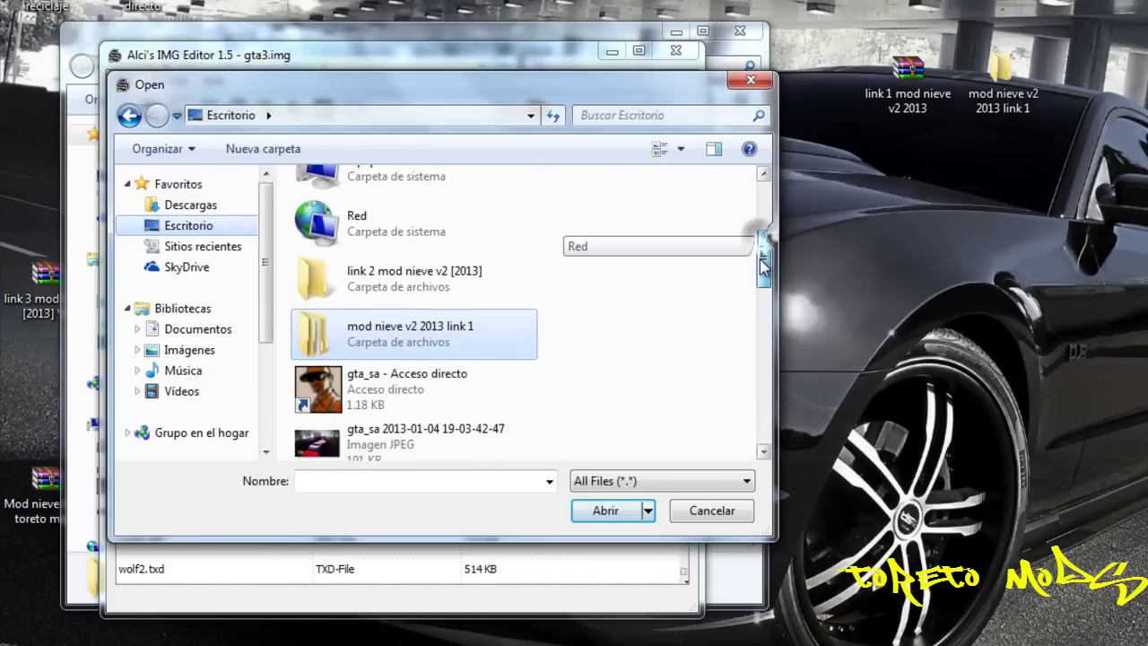
double_click(423, 278)
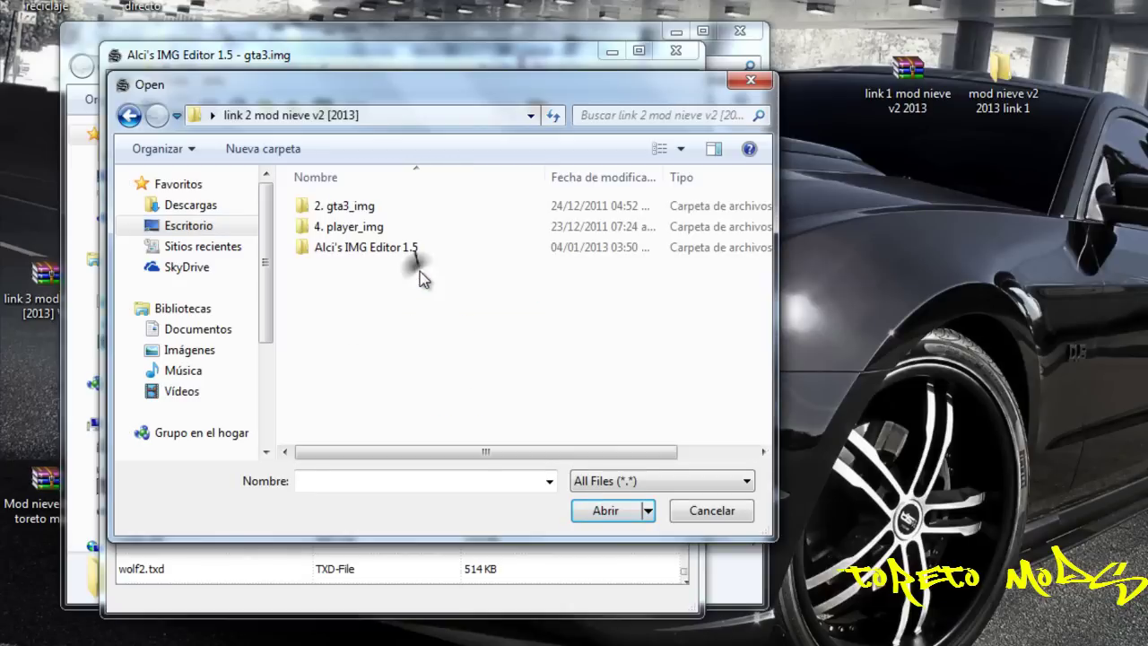
double_click(367, 209)
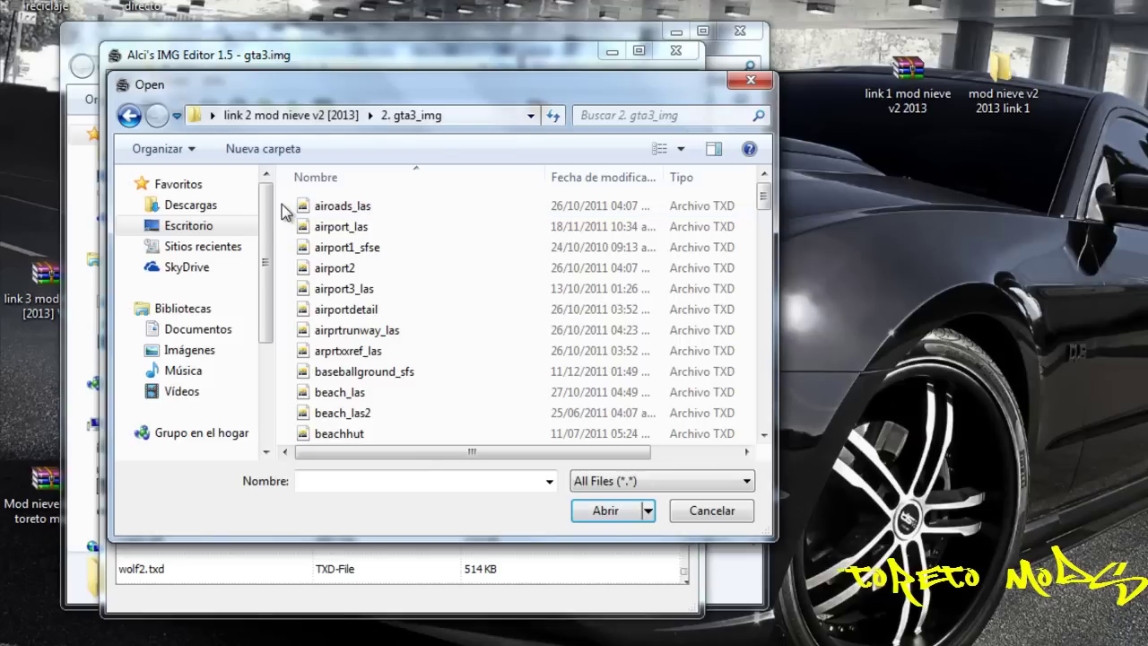
drag(285, 212, 460, 486)
click(601, 517)
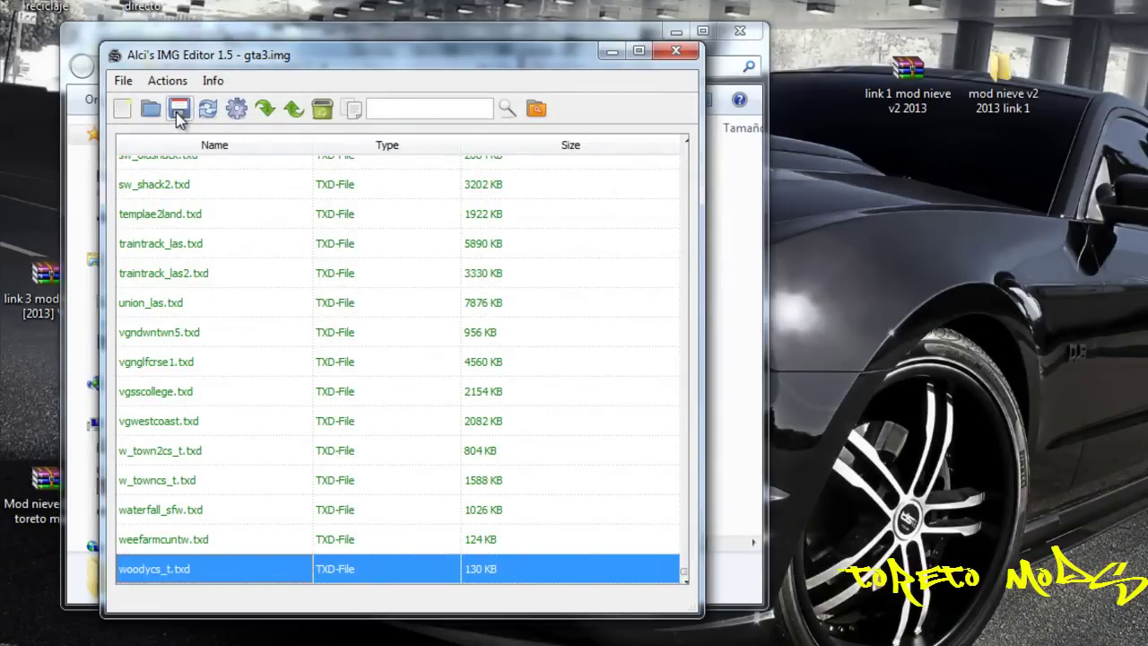
click(179, 108)
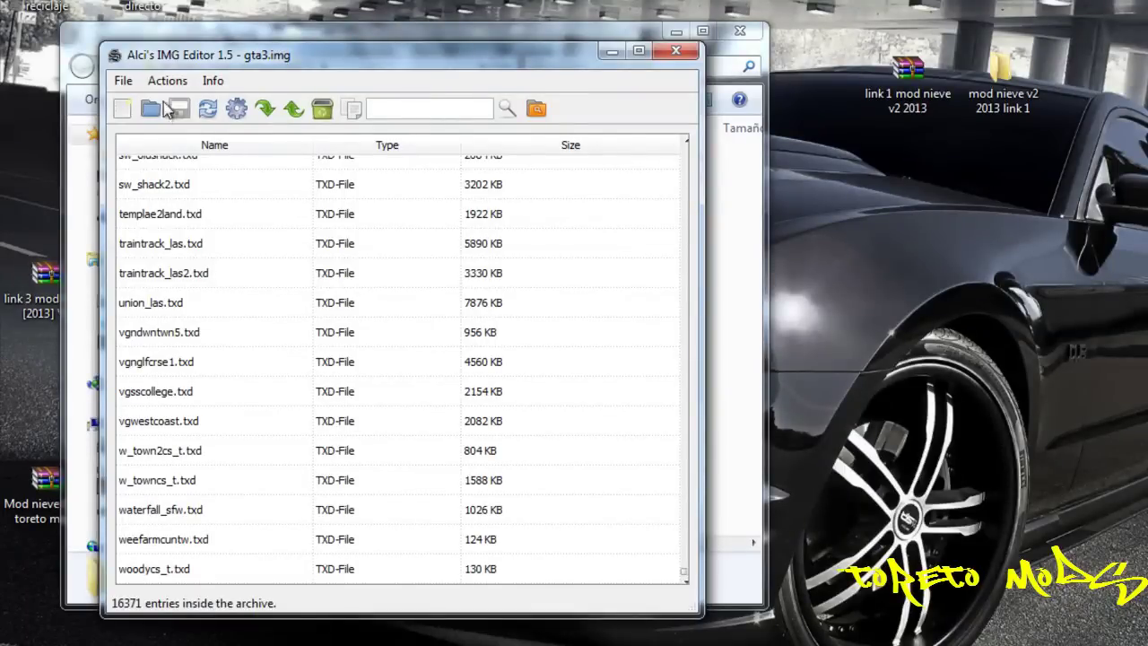
Open the player archive from the models folder of GTA San Andreas in the IMG editor
click(124, 81)
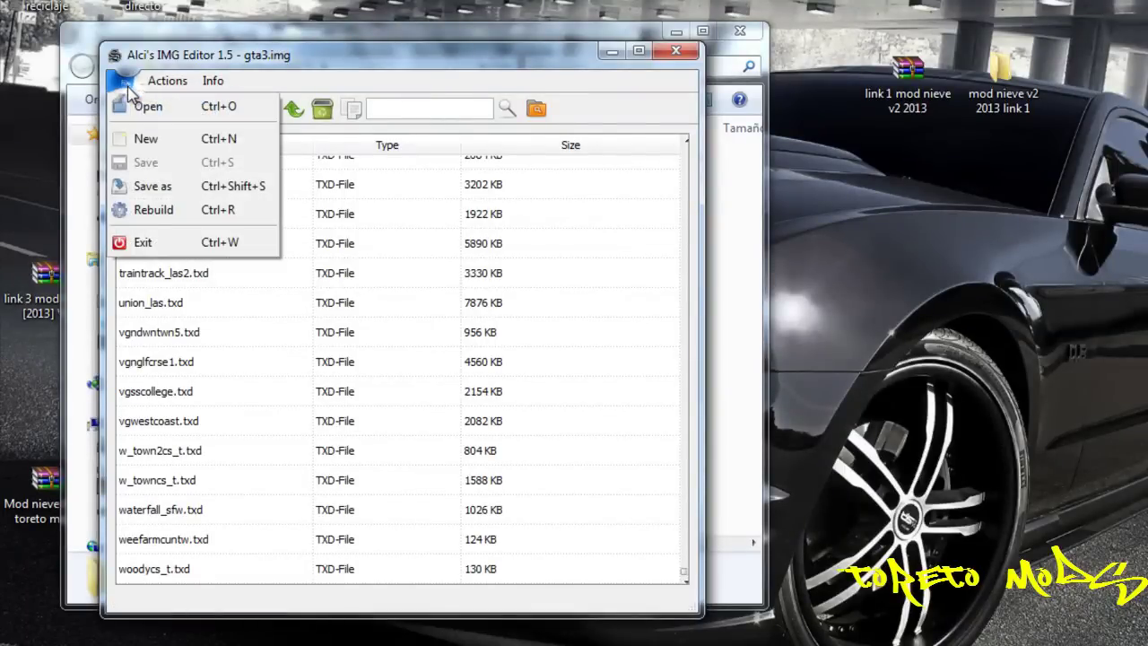
click(130, 107)
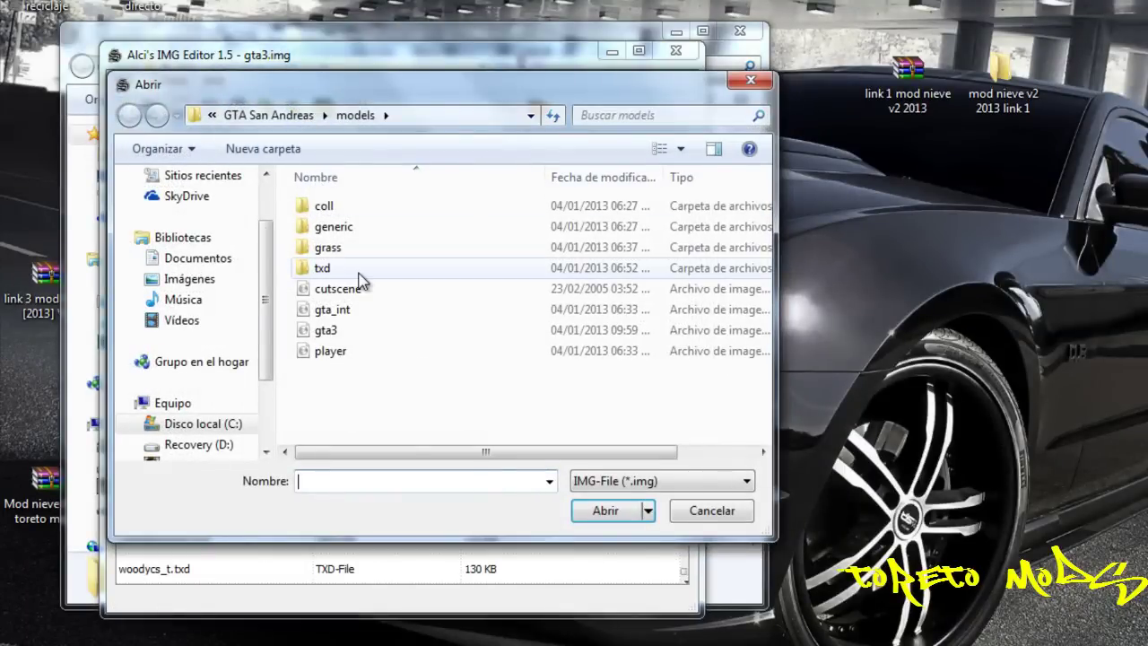
click(346, 351)
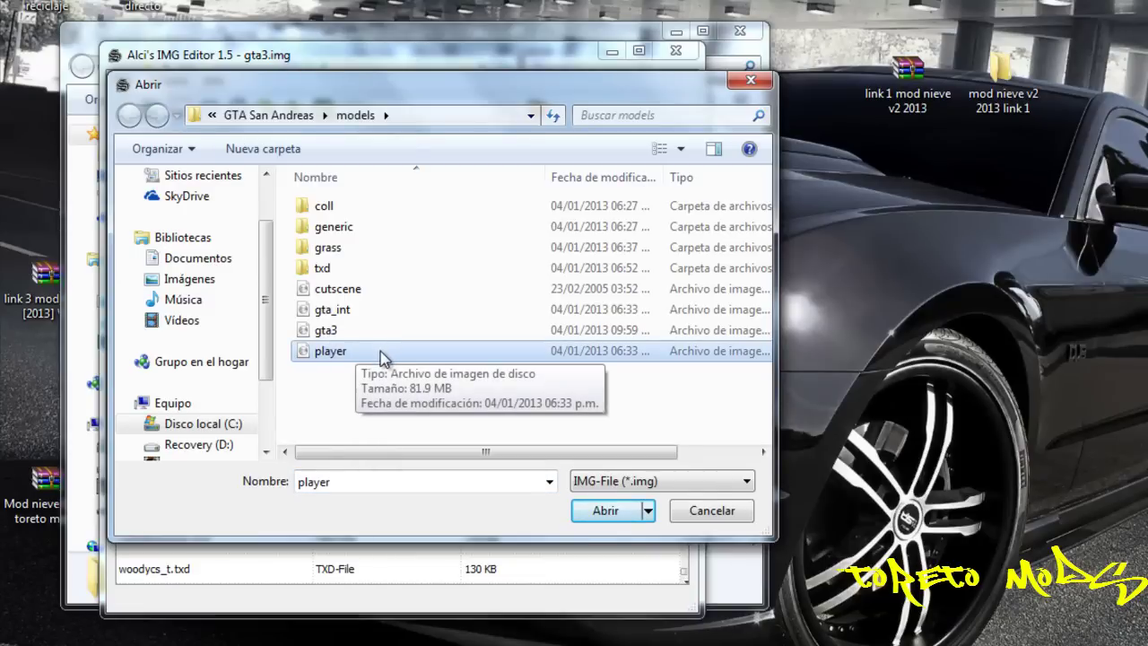
click(585, 513)
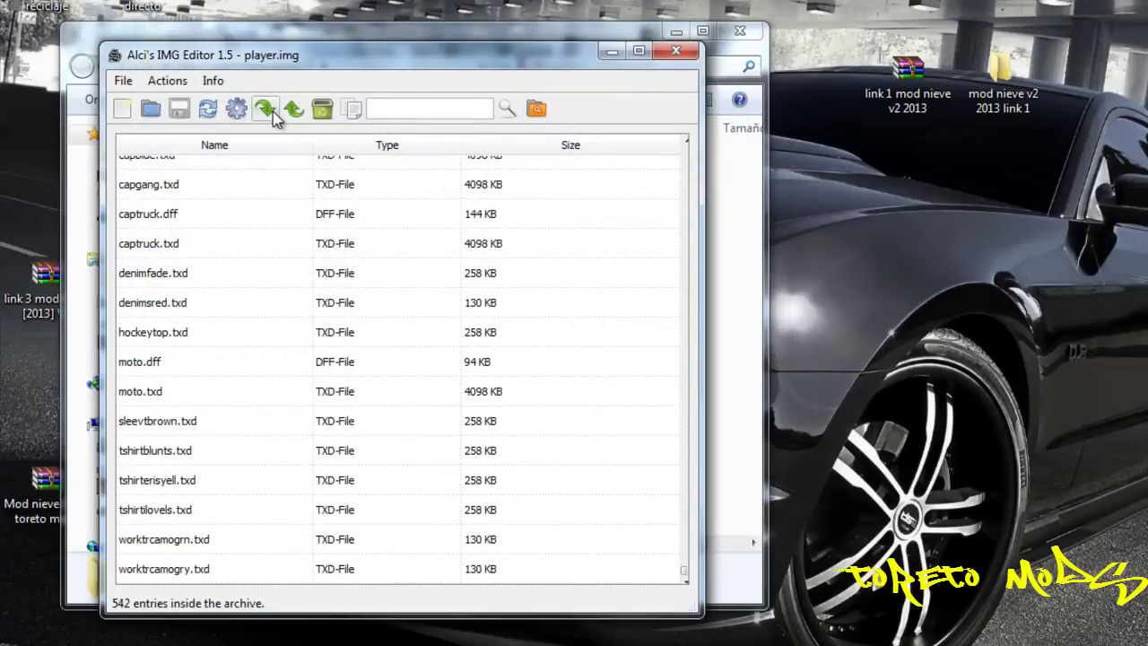
Import all files from the 4. player_img folder in link 2 mod nieve v2 [2013] into player.img and save the archive
click(265, 109)
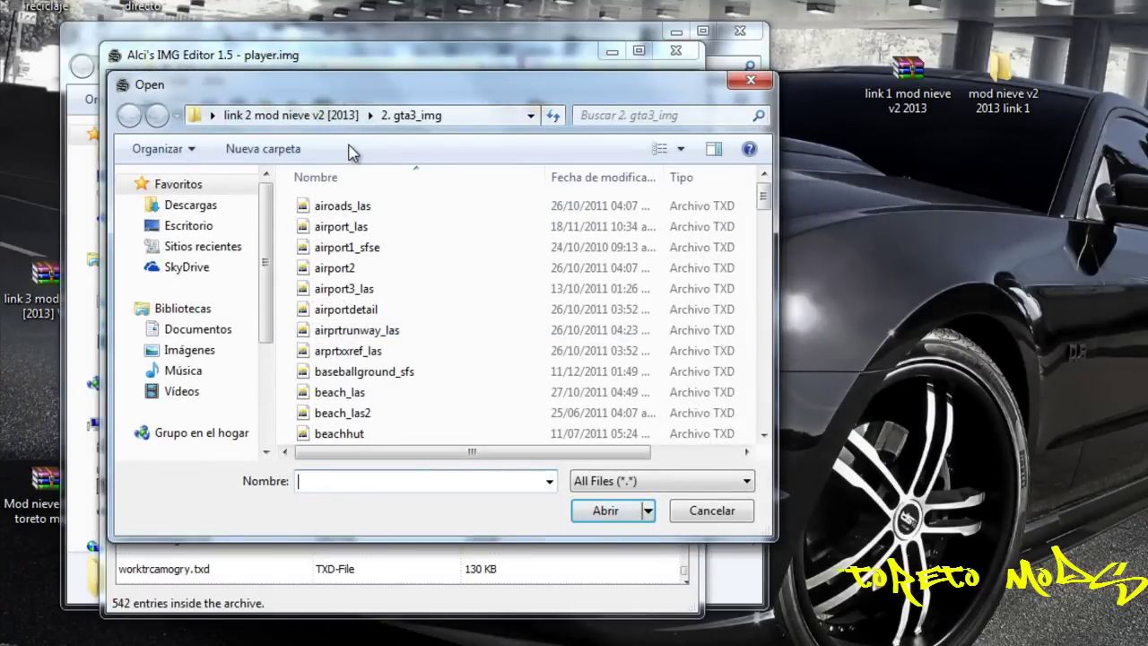
click(291, 115)
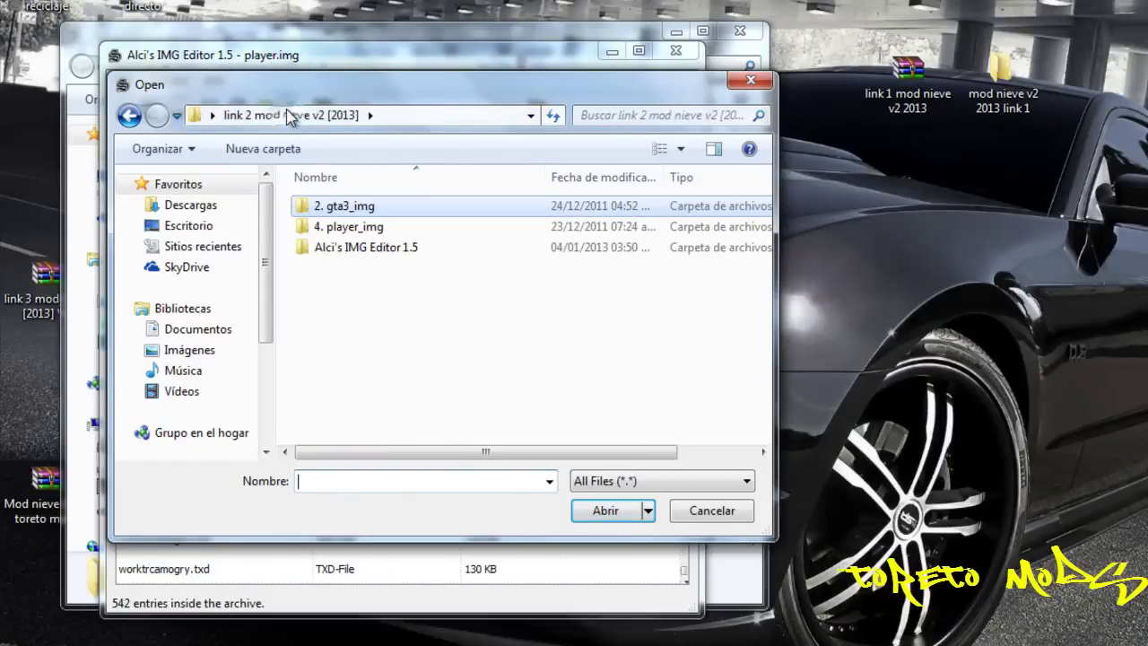
double_click(408, 230)
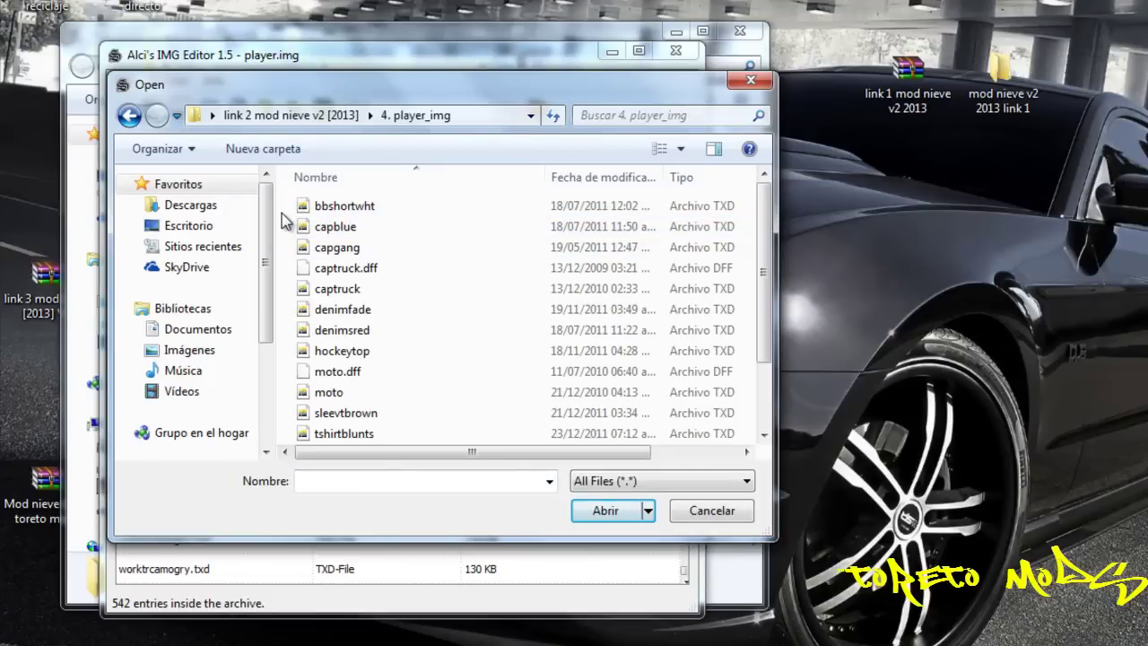
drag(287, 212, 558, 545)
click(605, 510)
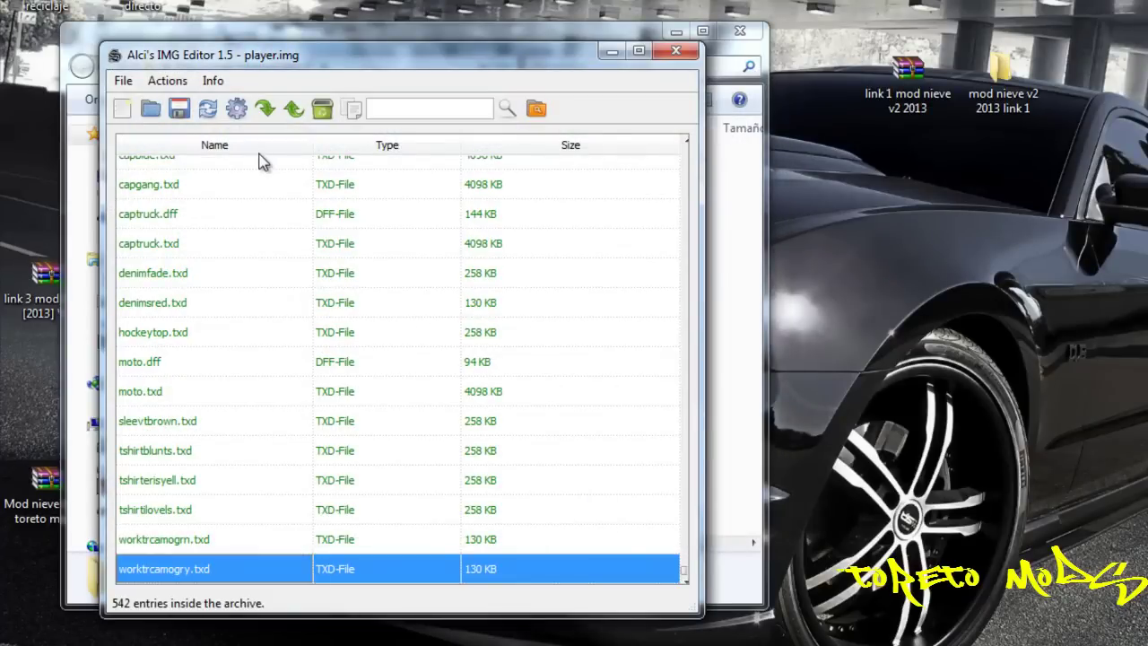
click(179, 107)
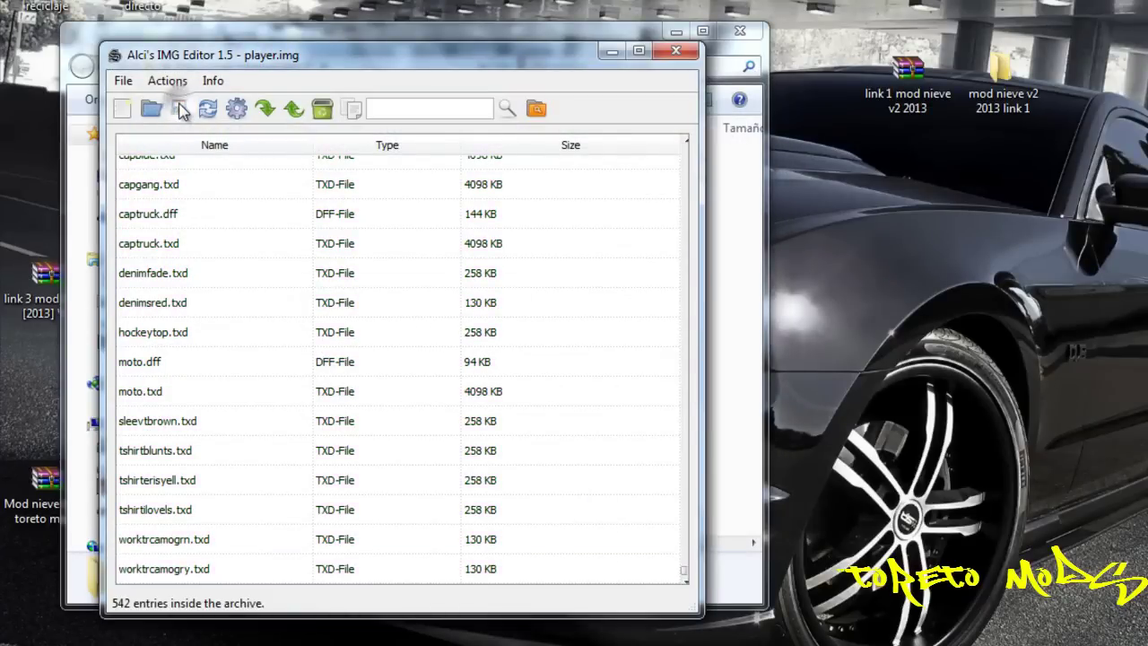
Clear the windows off the desktop and move the link 2 archive and its extracted folder next to the link 1 items
click(607, 56)
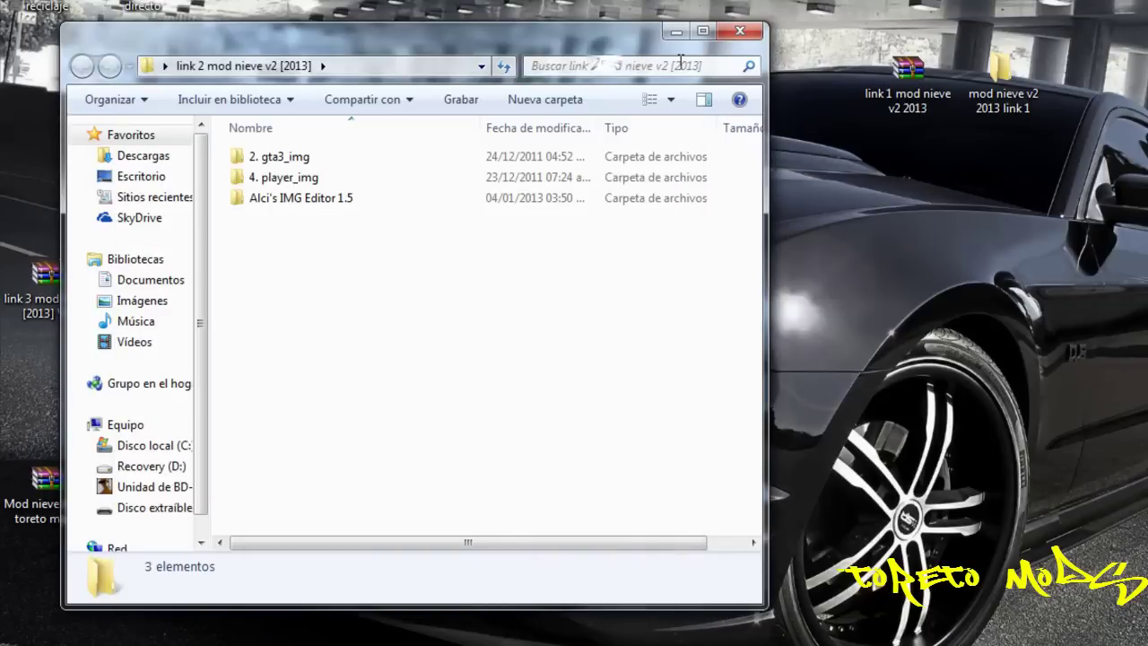
click(740, 33)
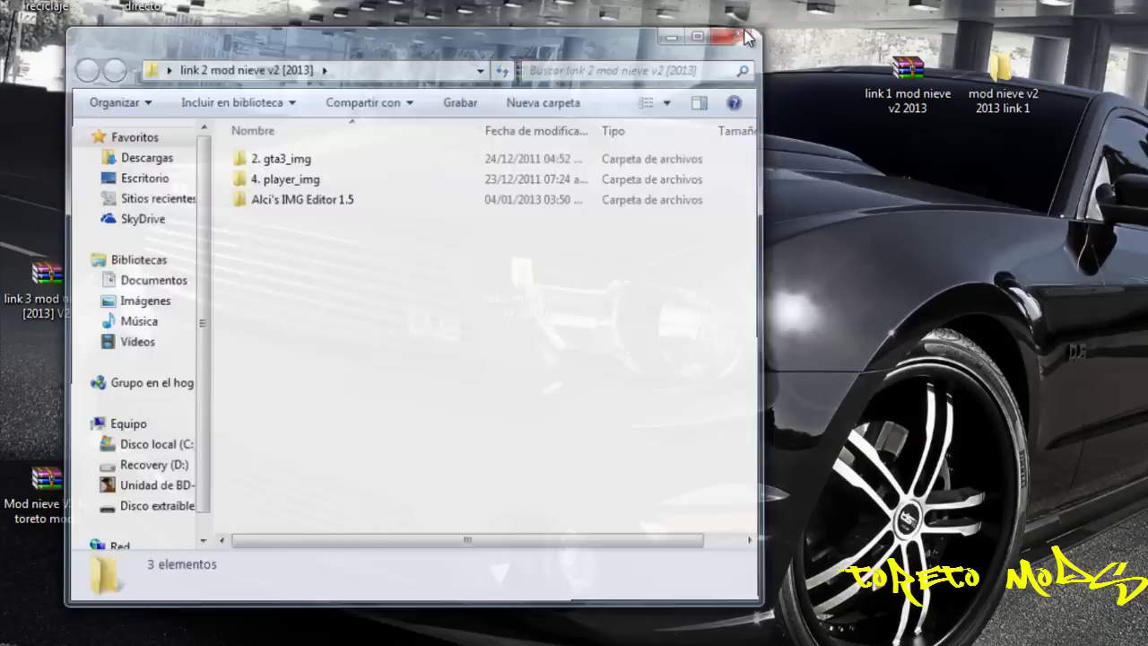
drag(490, 115, 790, 115)
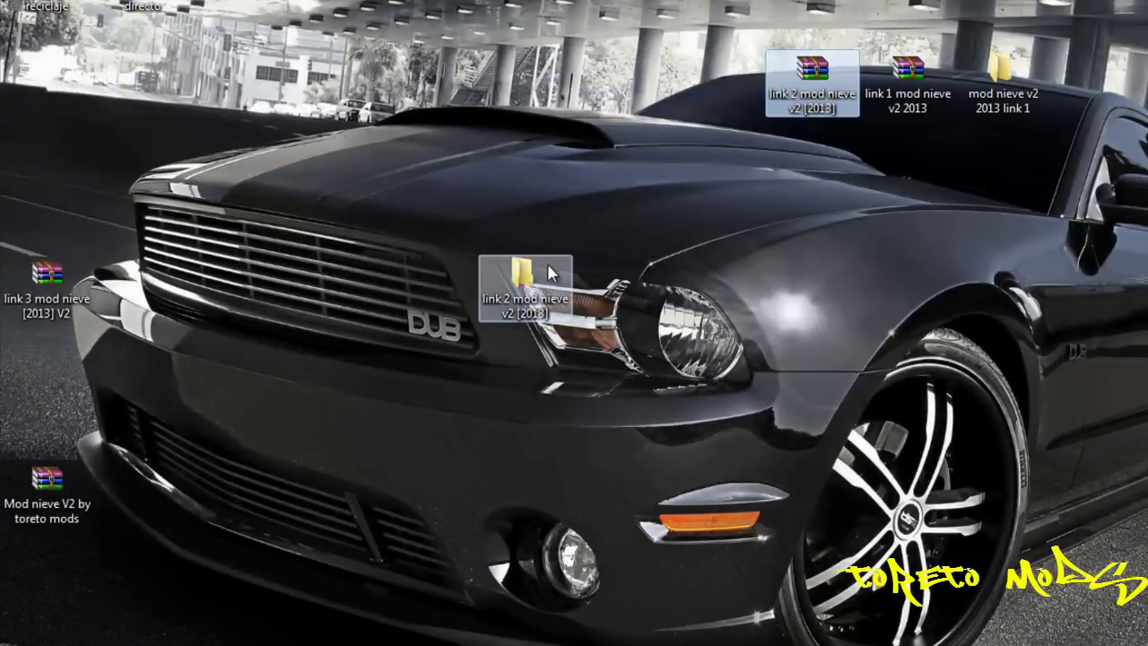
drag(523, 274, 906, 171)
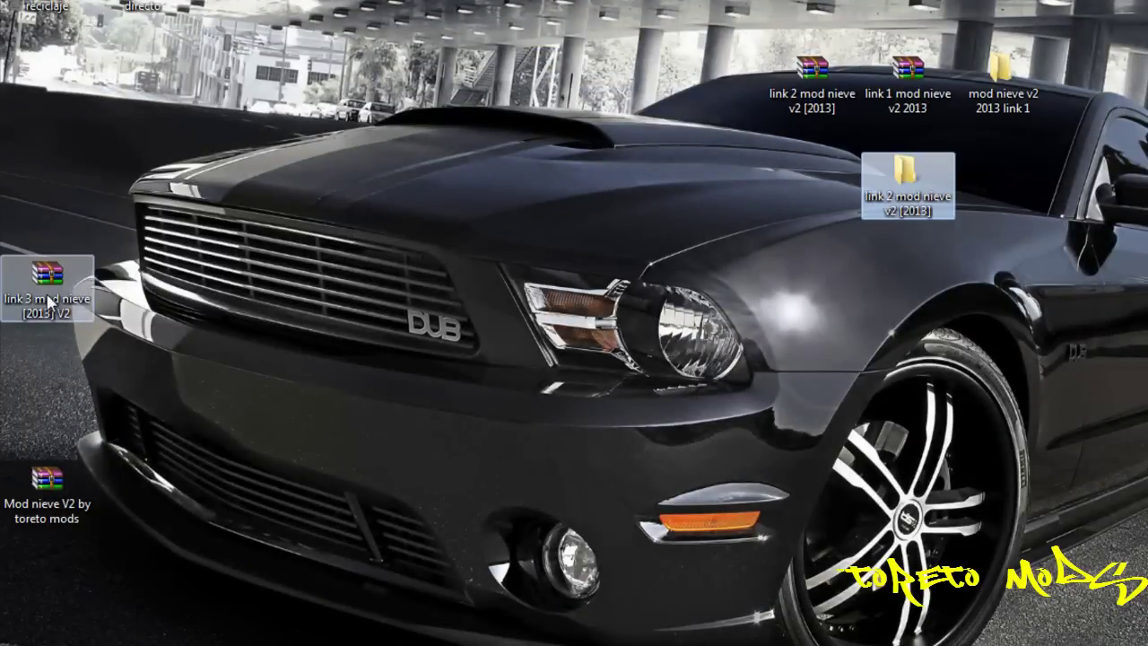
Extract the link 3 mod nieve [2013] V2 archive onto the desktop and check the contents of the extracted folder
drag(45, 278, 526, 195)
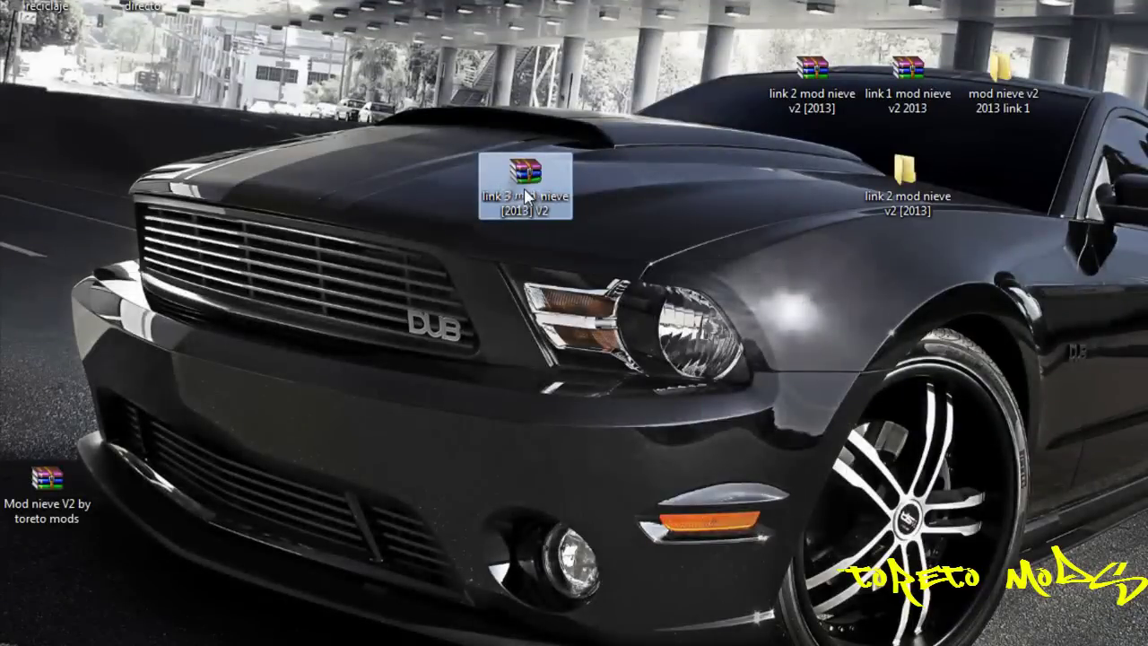
right_click(526, 195)
click(645, 245)
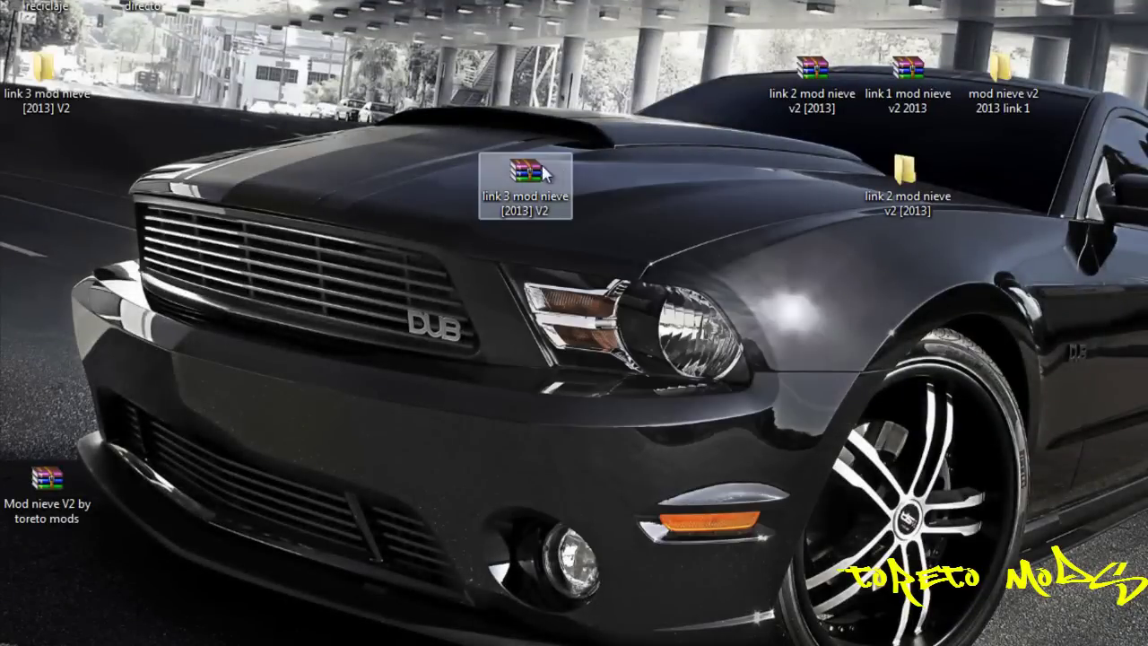
drag(532, 193, 708, 82)
drag(49, 81, 625, 189)
double_click(621, 192)
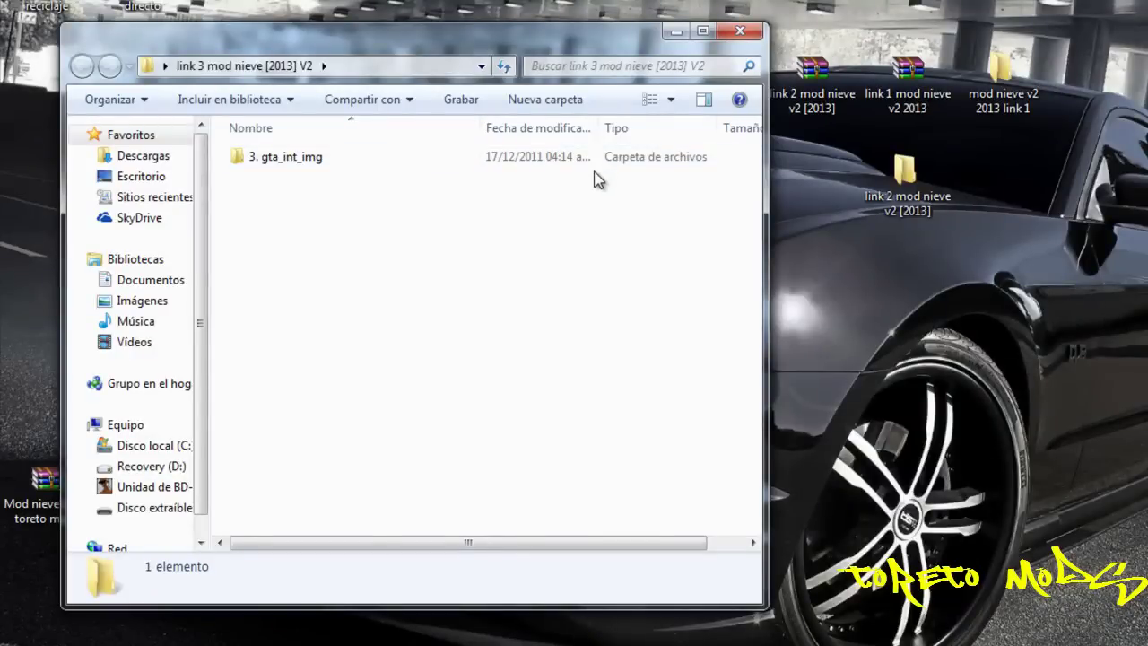
click(739, 33)
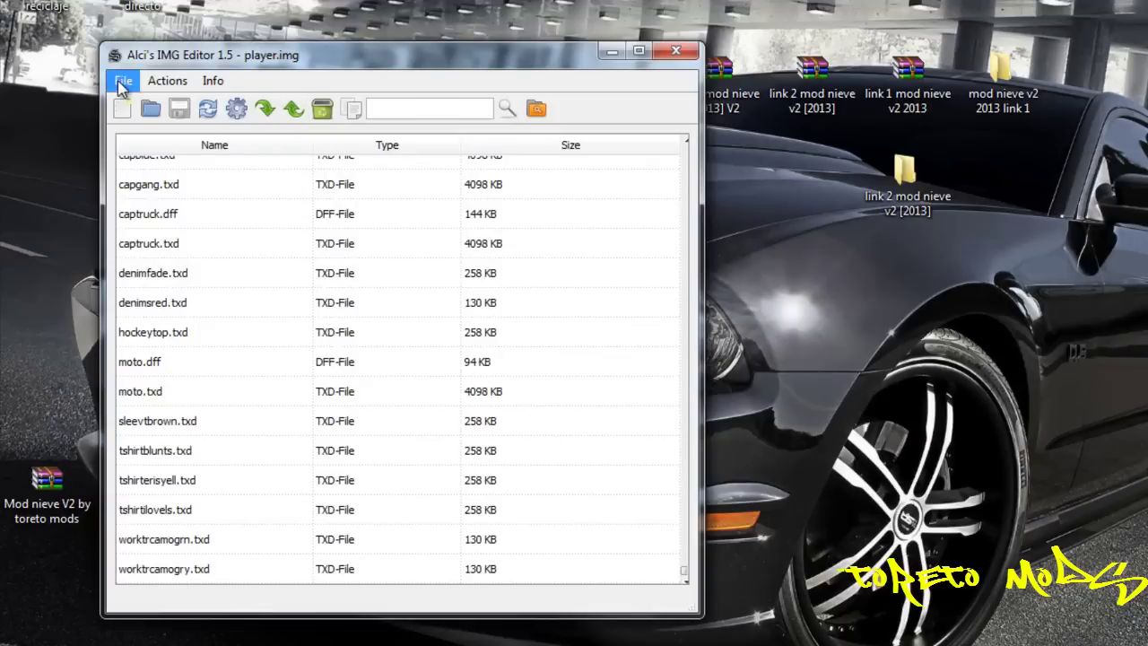
Open the gta_int archive from the models folder of GTA San Andreas in the IMG editor
click(122, 82)
click(130, 106)
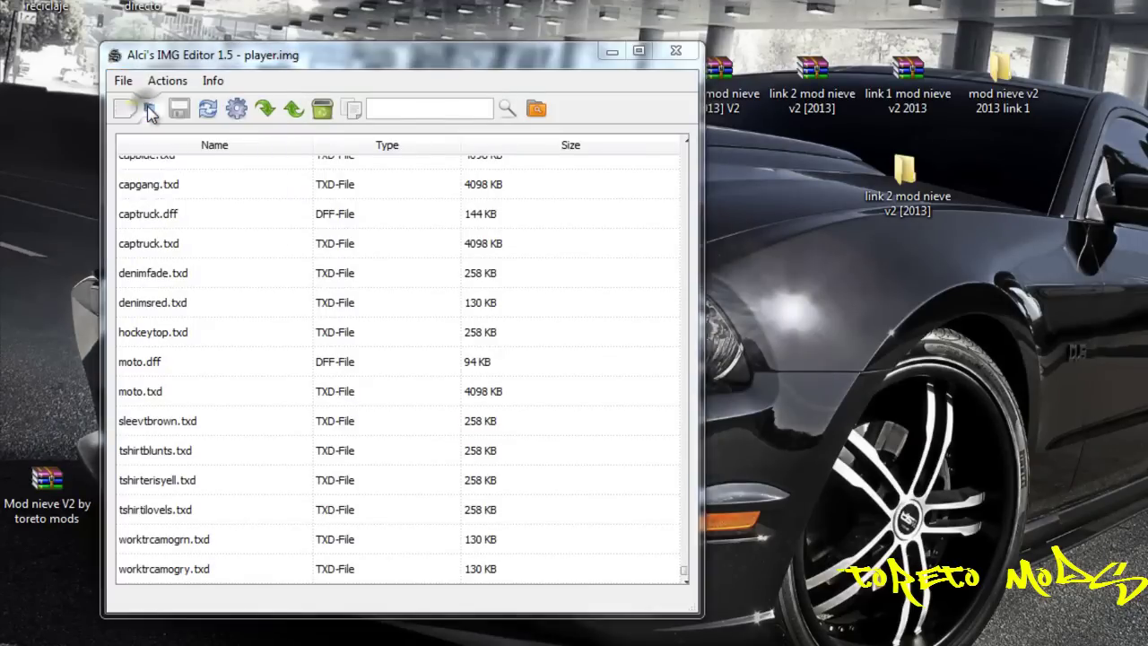
click(381, 309)
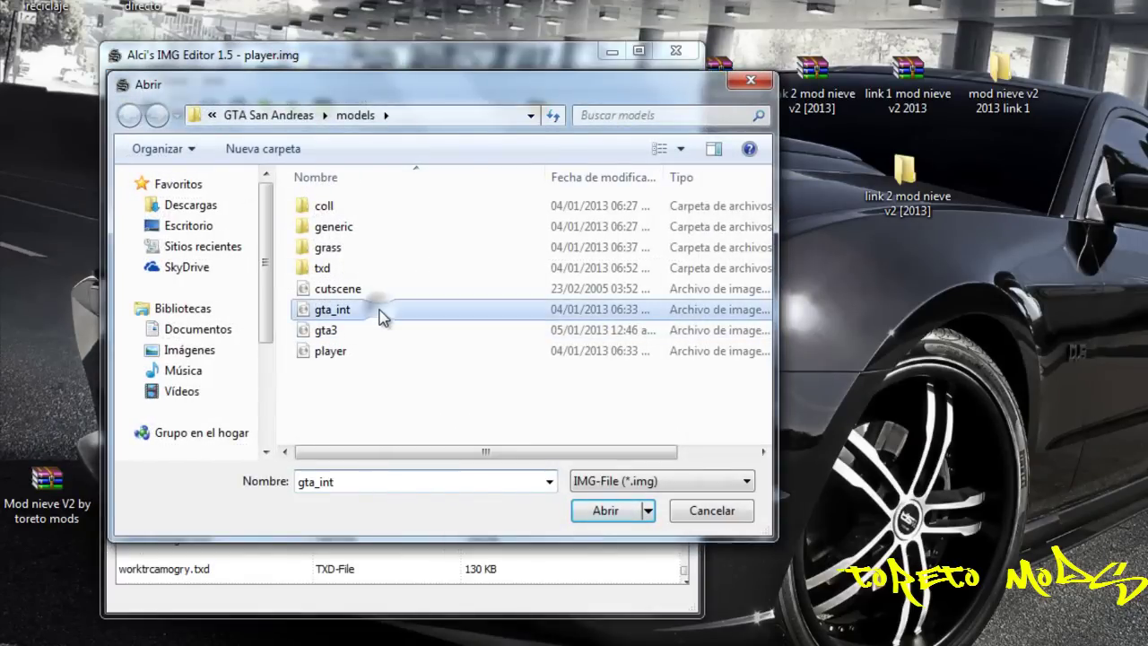
click(605, 511)
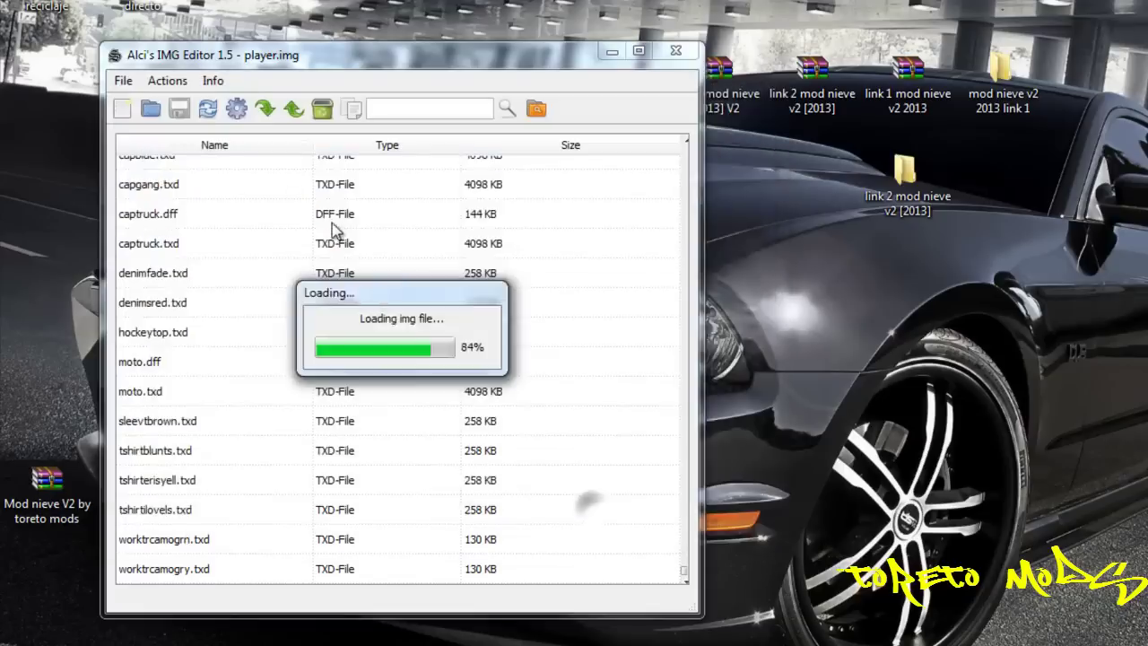
Import all files from the 3. gta_int_img folder in link 3 mod nieve [2013] V2 into gta_int.img, then save and close the archive
click(264, 110)
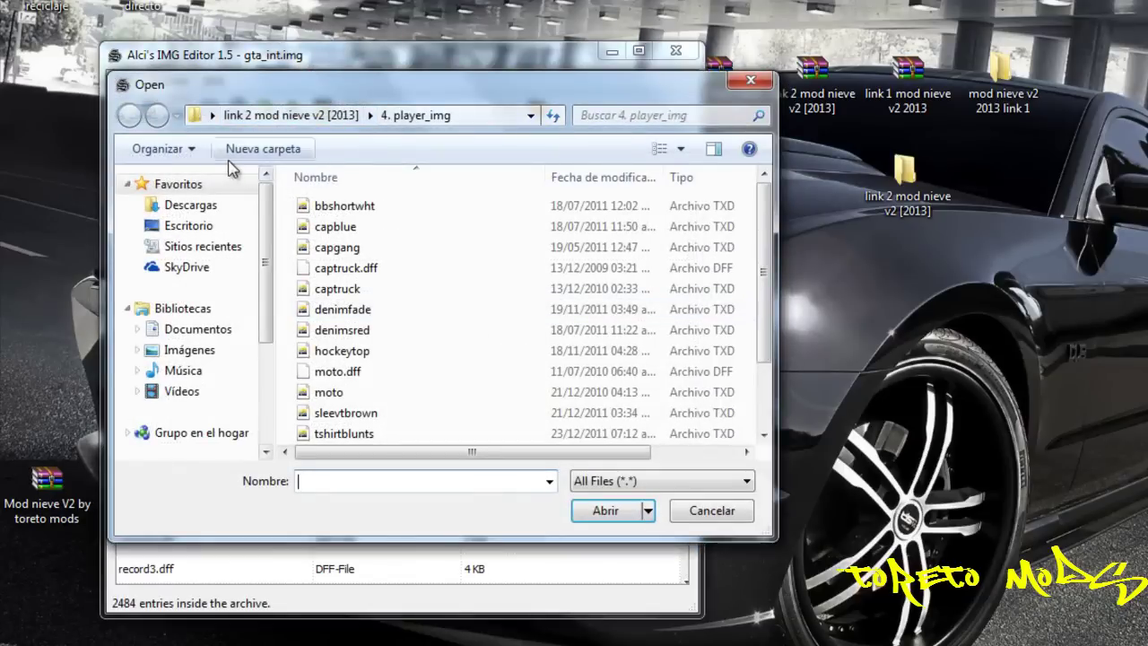
click(208, 225)
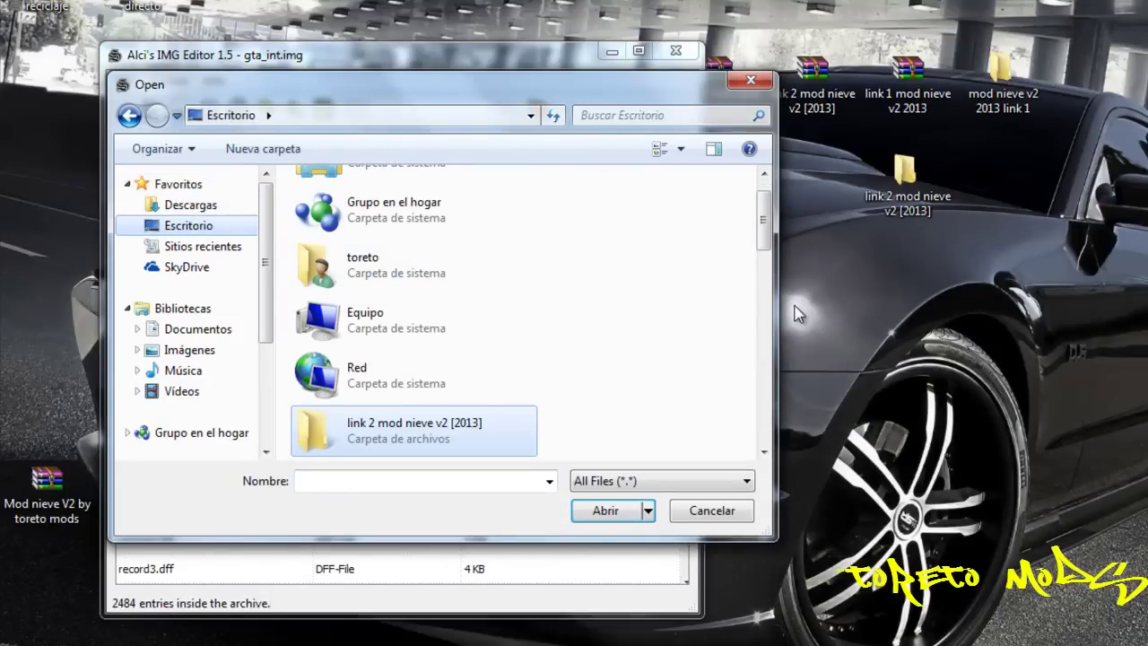
drag(763, 225, 763, 258)
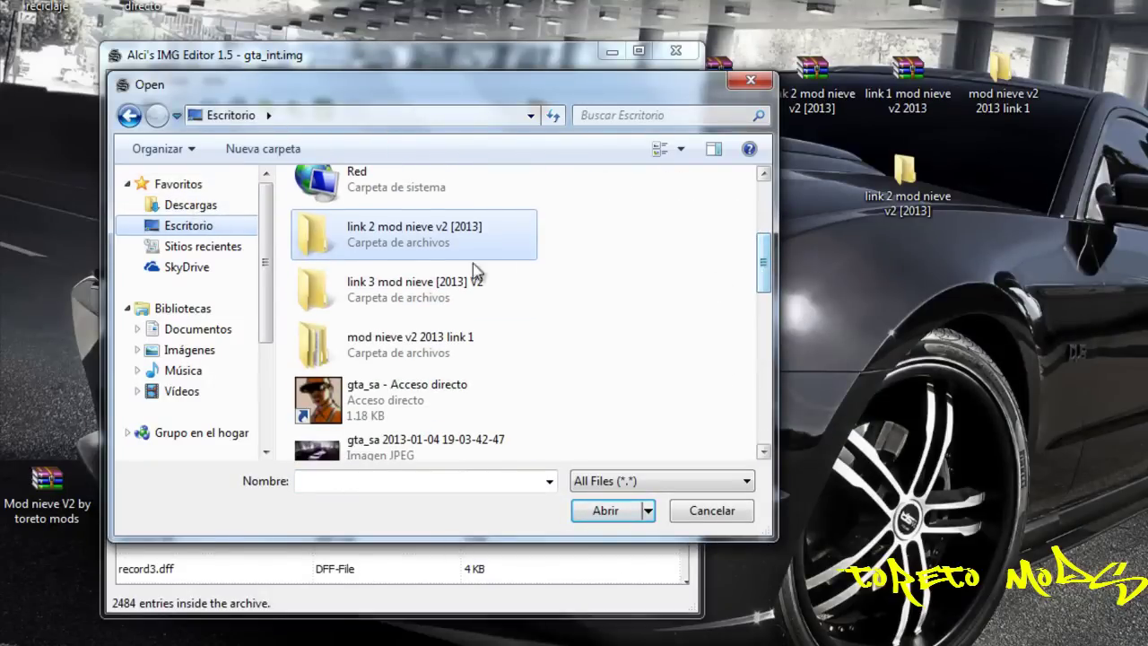
double_click(430, 293)
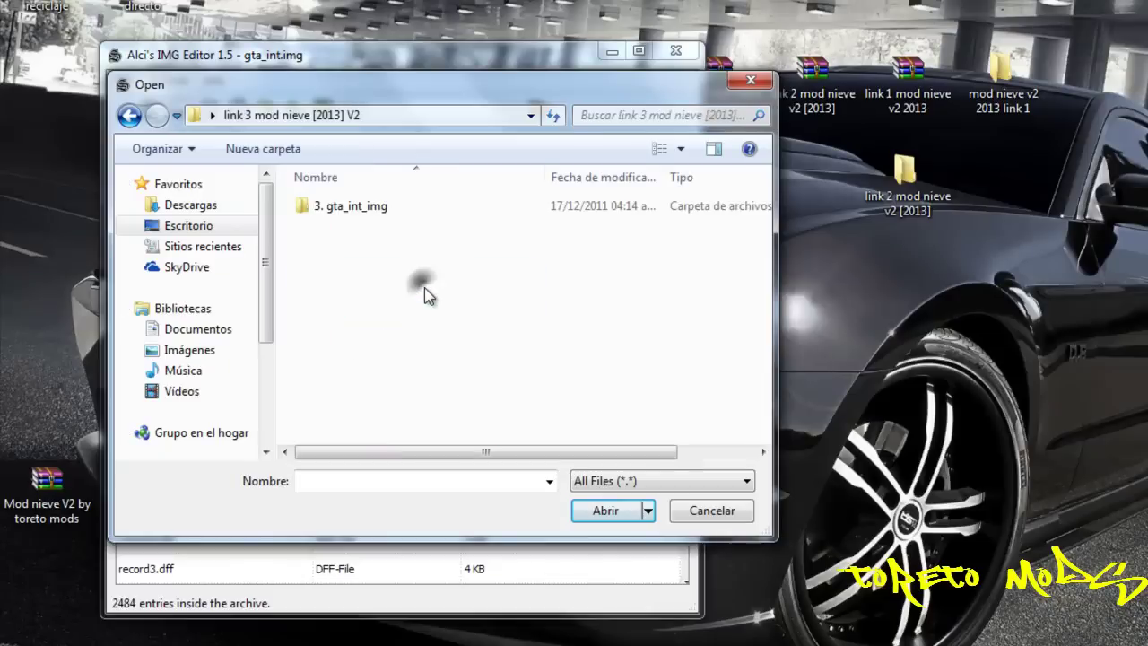
double_click(370, 209)
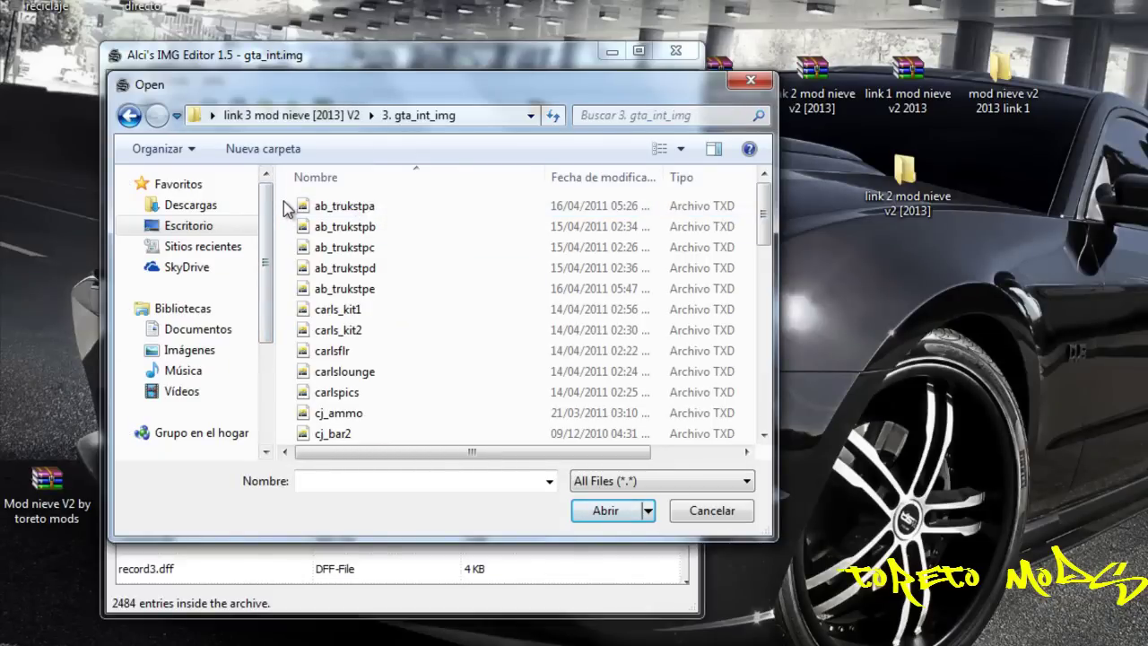
key(ctrl+a)
scroll(282, 208, down, 15)
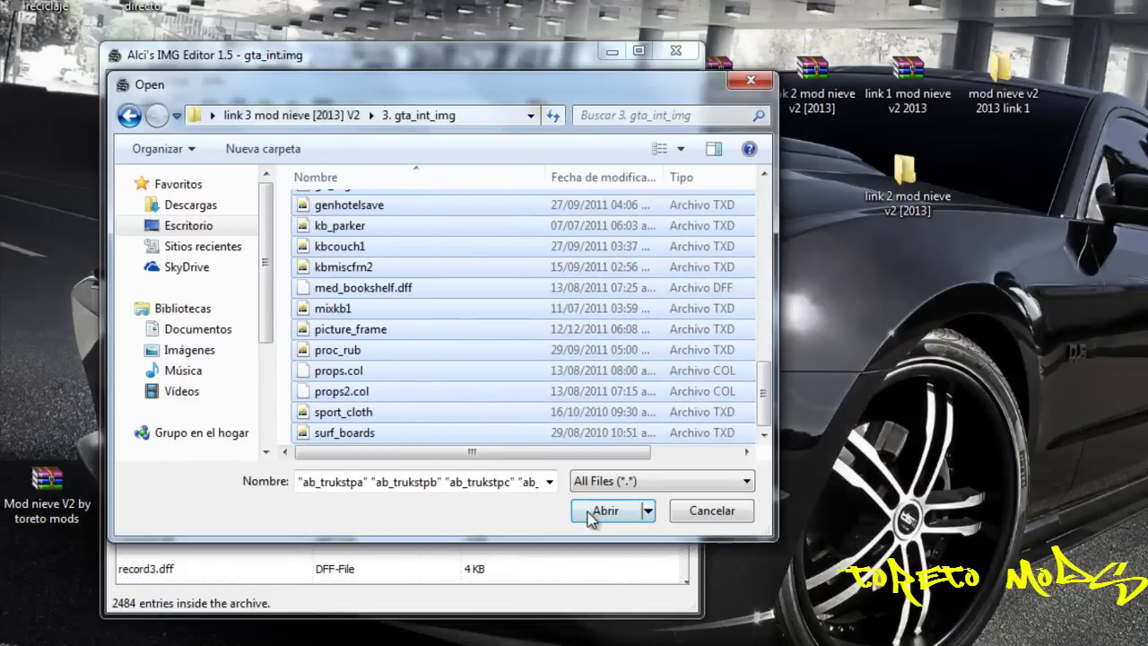
click(602, 510)
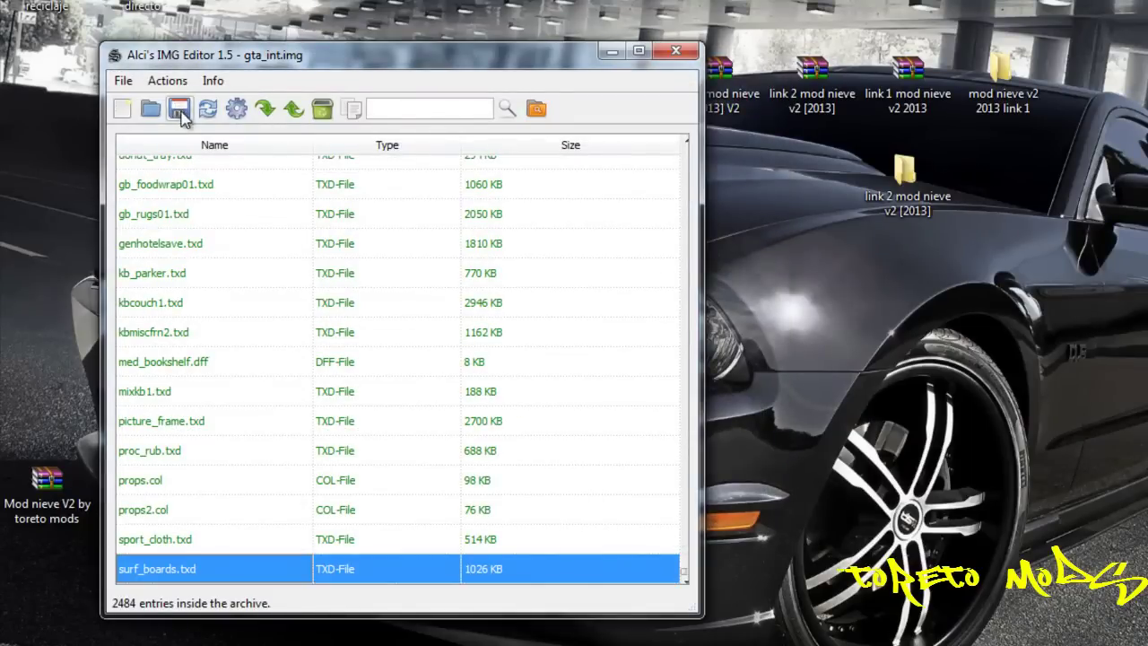
click(179, 107)
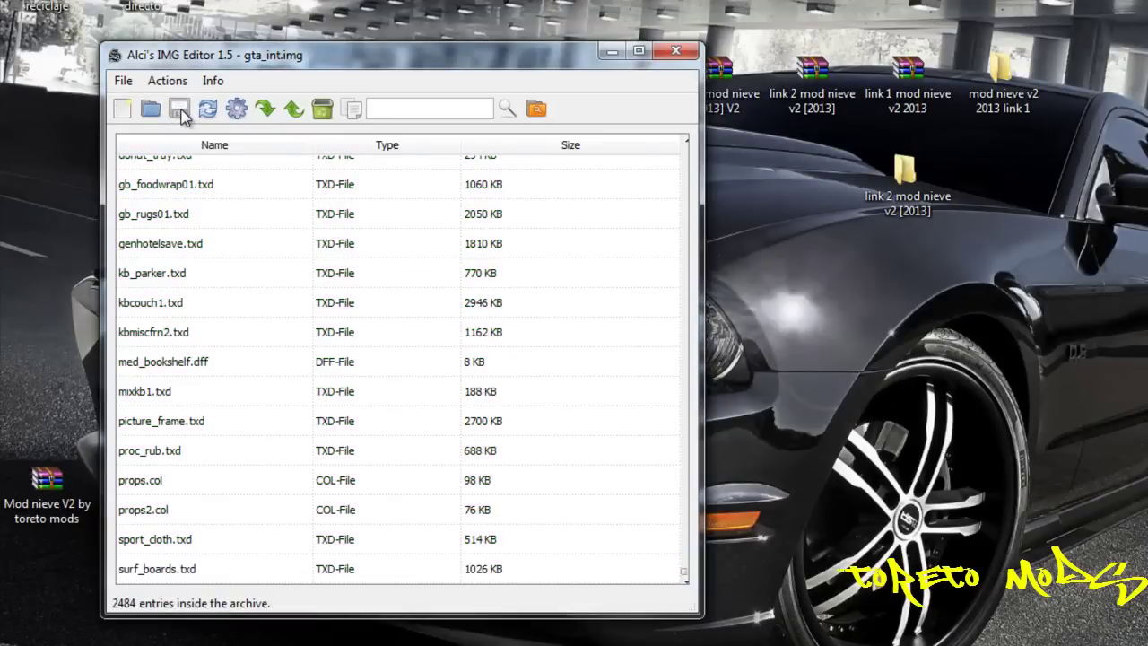
click(675, 53)
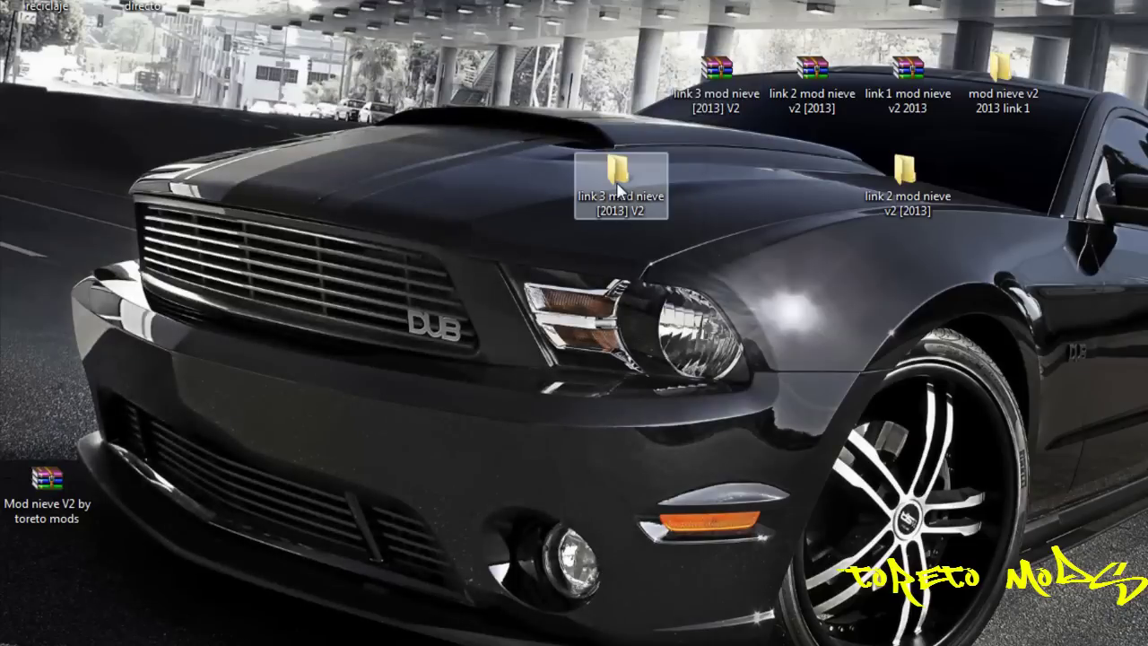
Place the link 3 folder beside its archive and extract the Mod nieve V2 by toreto mods archive directly onto the desktop
drag(617, 186, 617, 81)
click(47, 496)
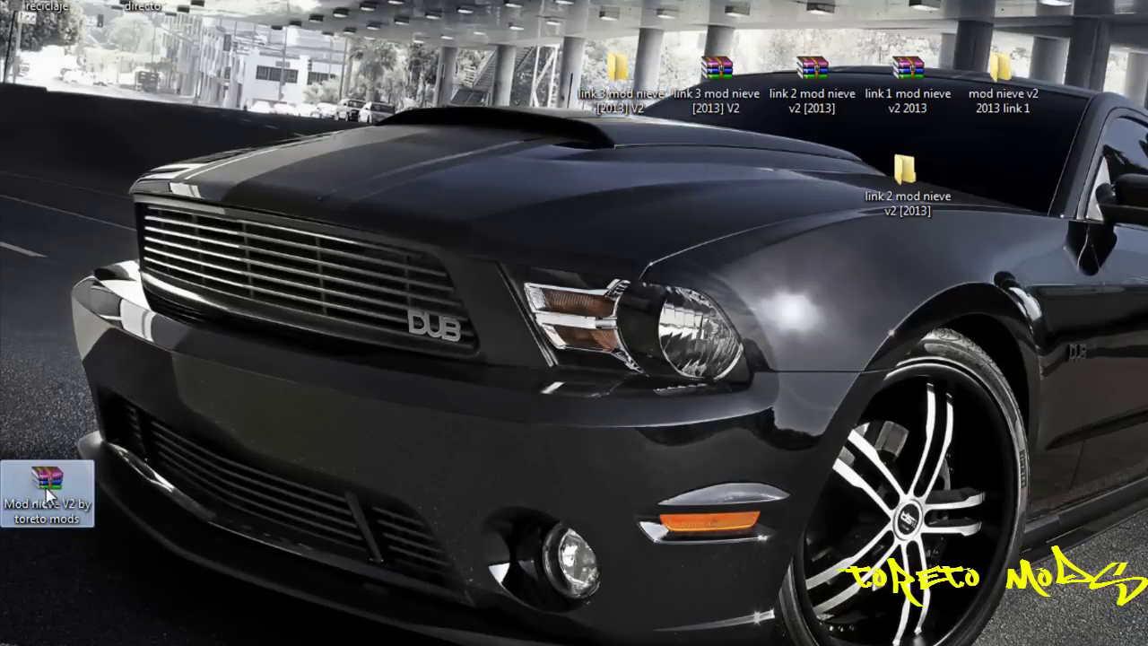
drag(47, 496, 430, 293)
drag(279, 191, 601, 408)
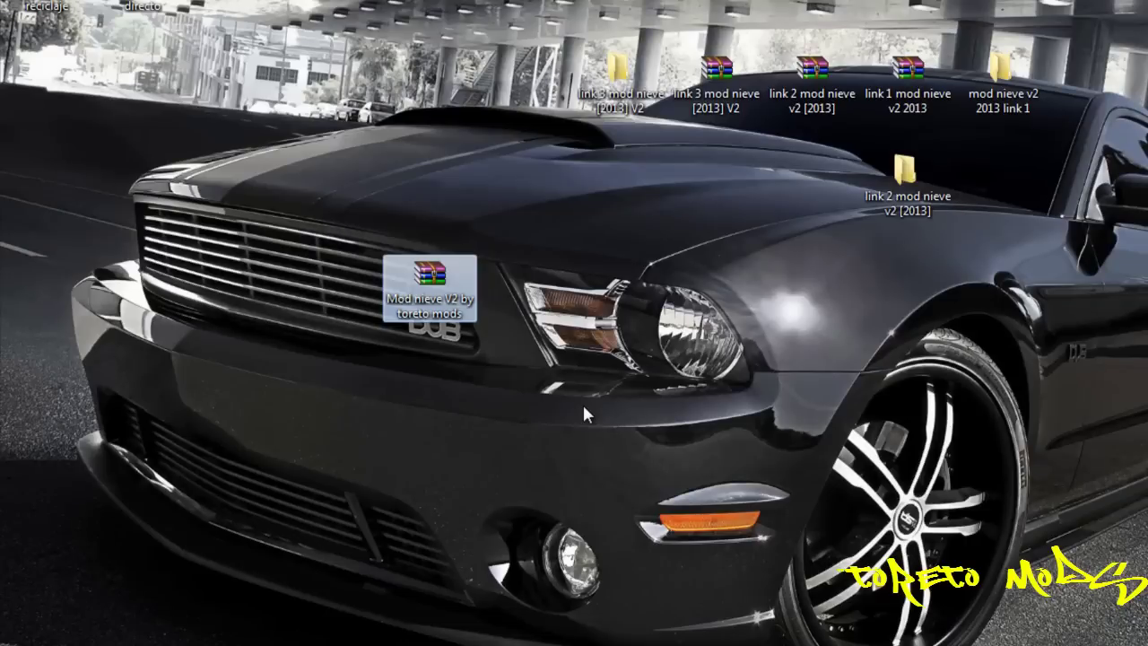
key(shift+F10)
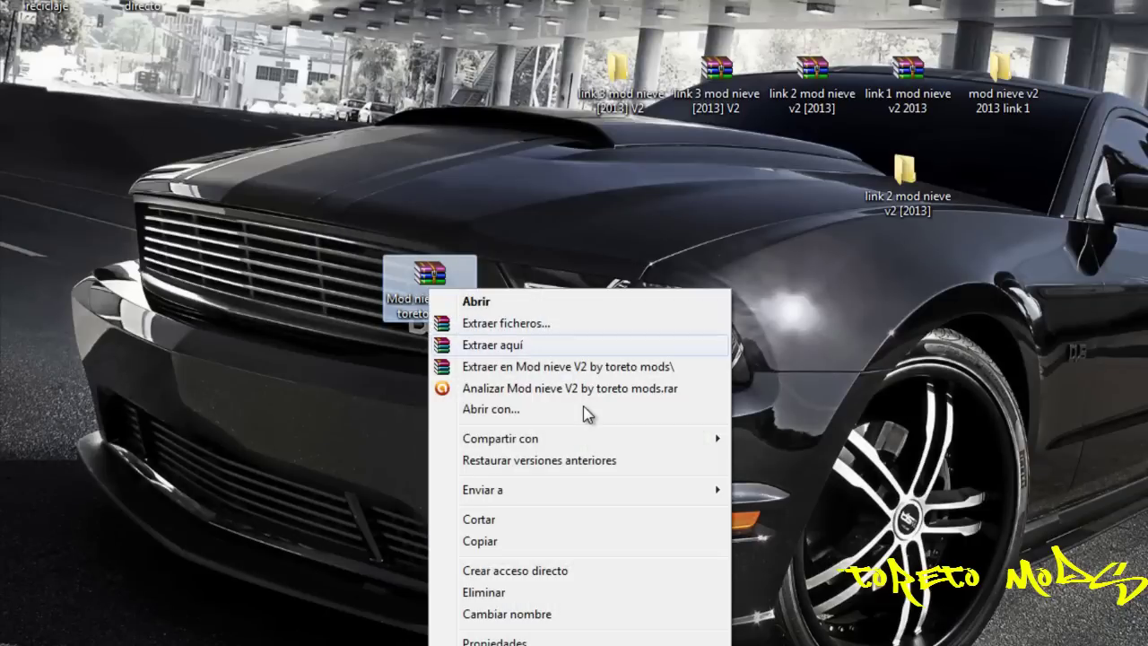
key(Return)
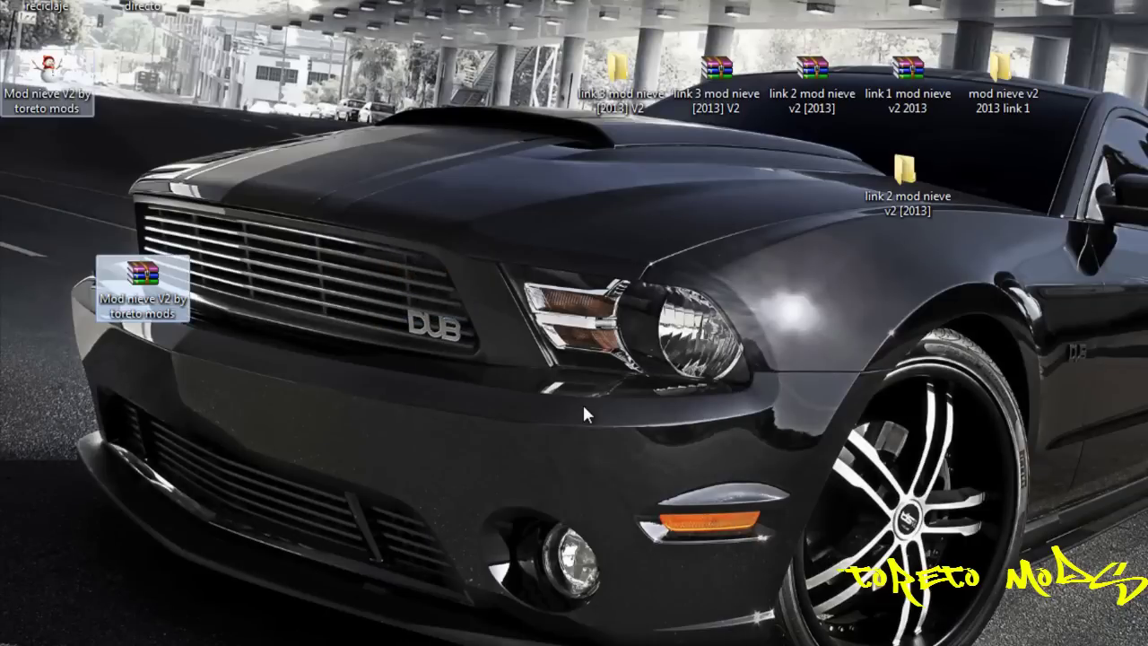
Move the extracted Mod nieve V2 by toreto mods installer to the middle of the desktop, run it as administrator and accept its opening notice
drag(46, 76, 431, 285)
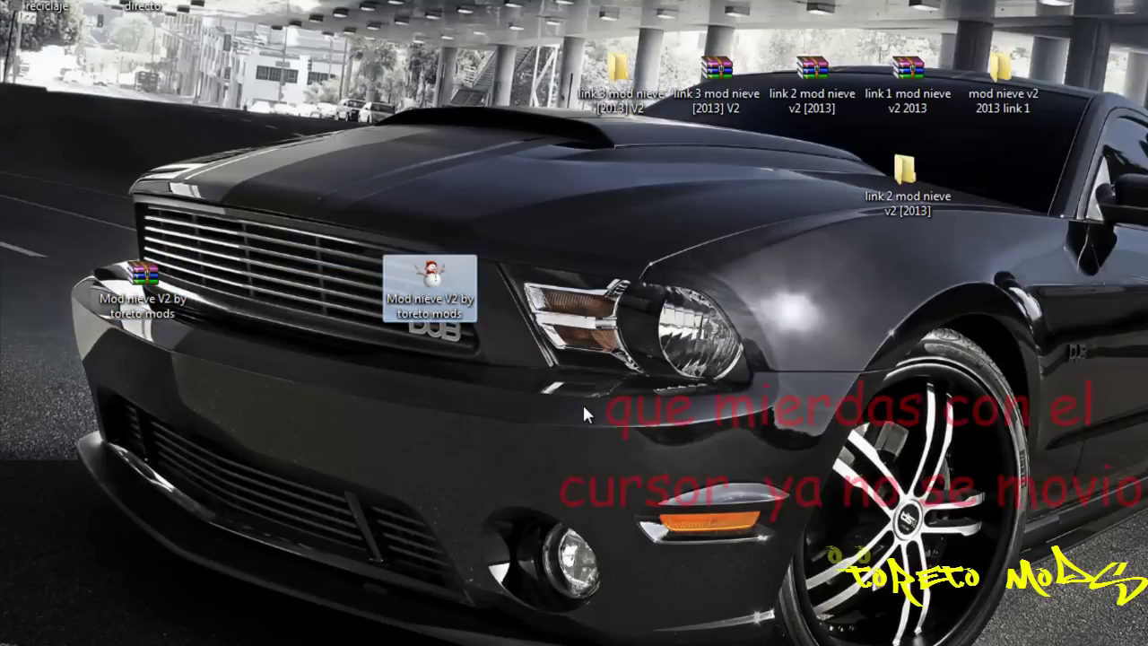
drag(342, 202, 573, 410)
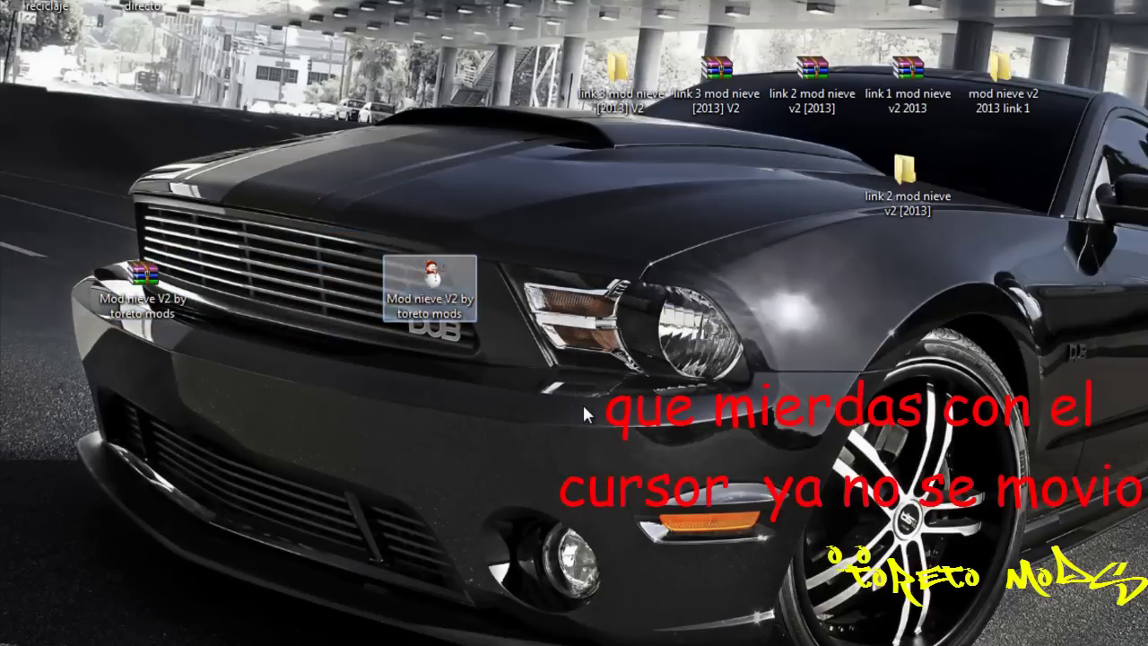
click(582, 402)
right_click(416, 287)
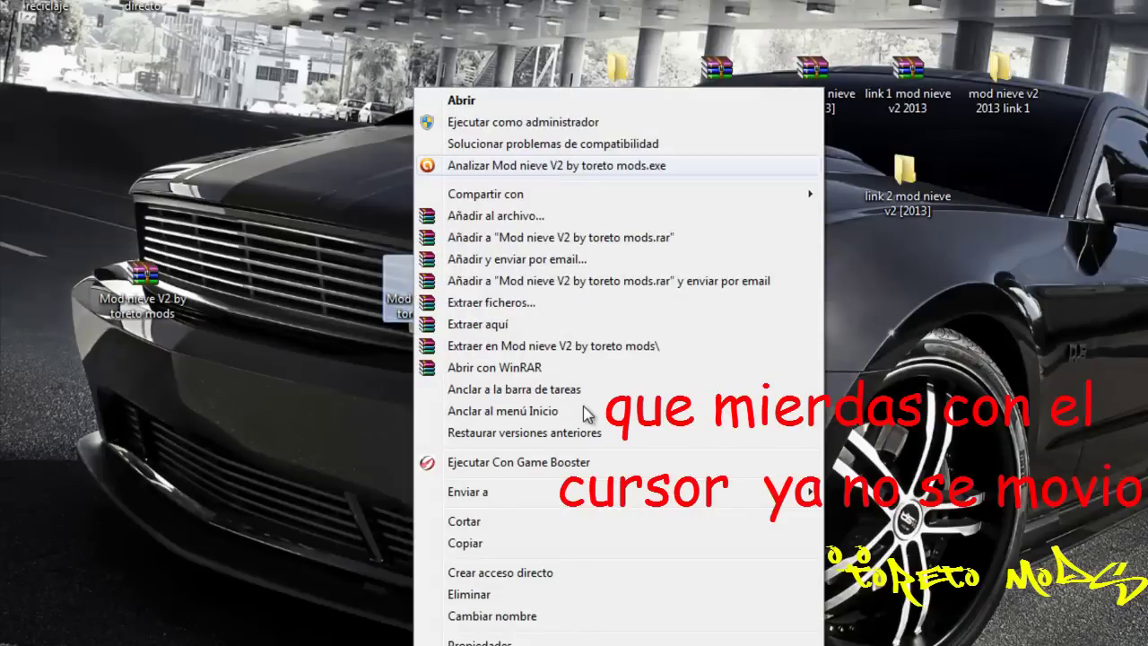
click(522, 122)
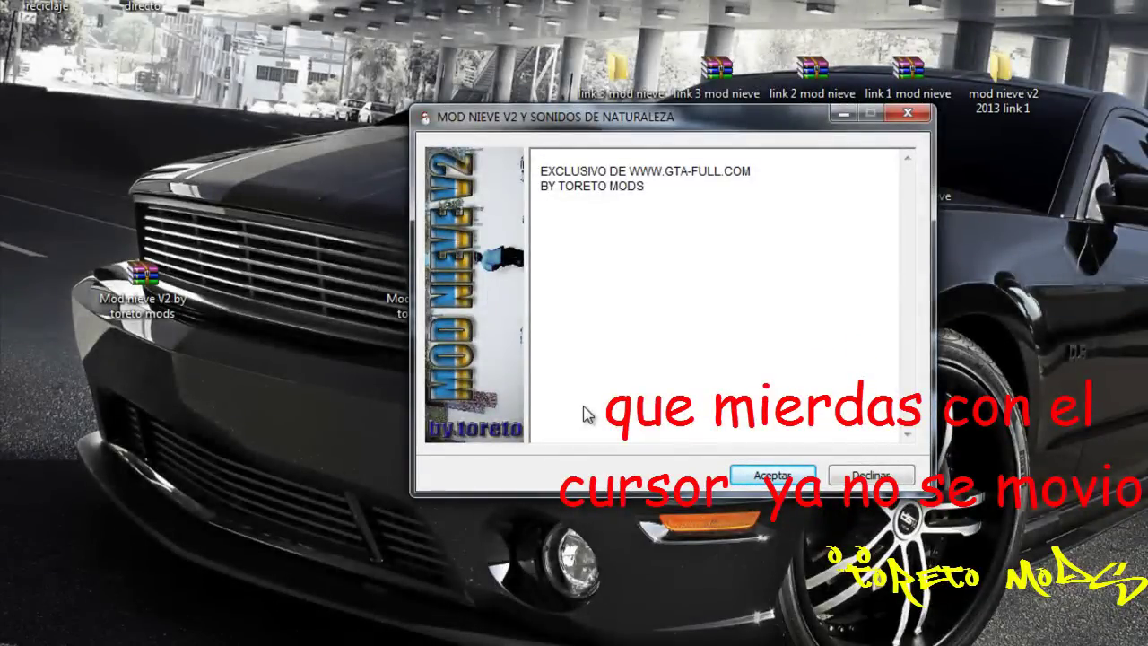
key(Return)
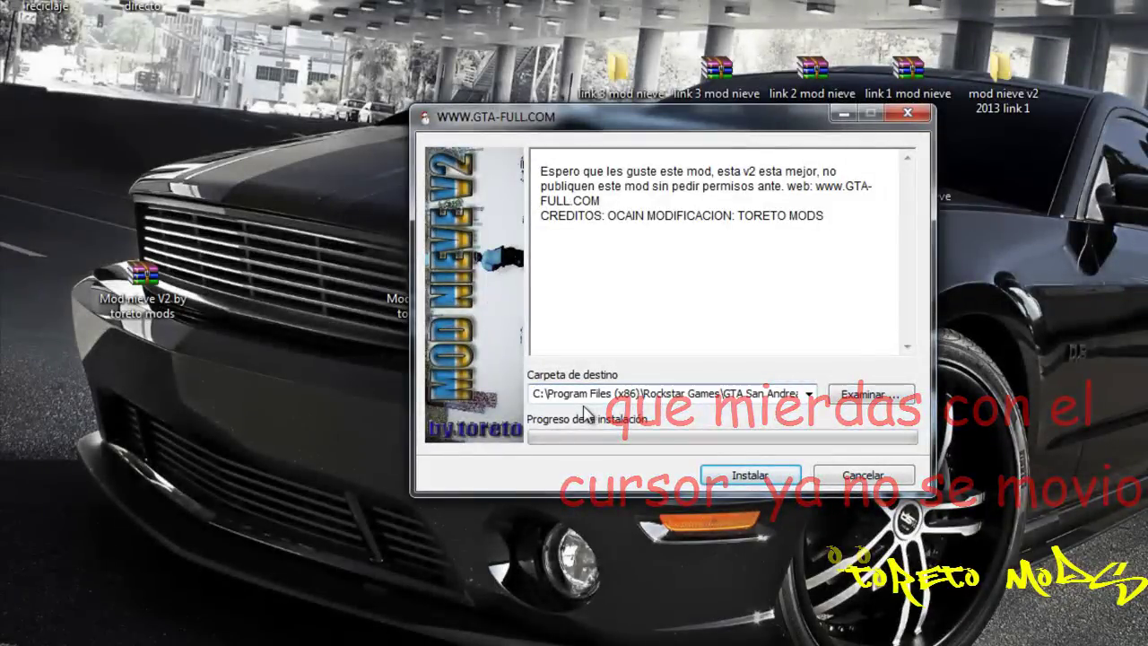
Choose the GTA San Andreas folder under Rockstar Games as the installer's destination and start the installation
key(Tab)
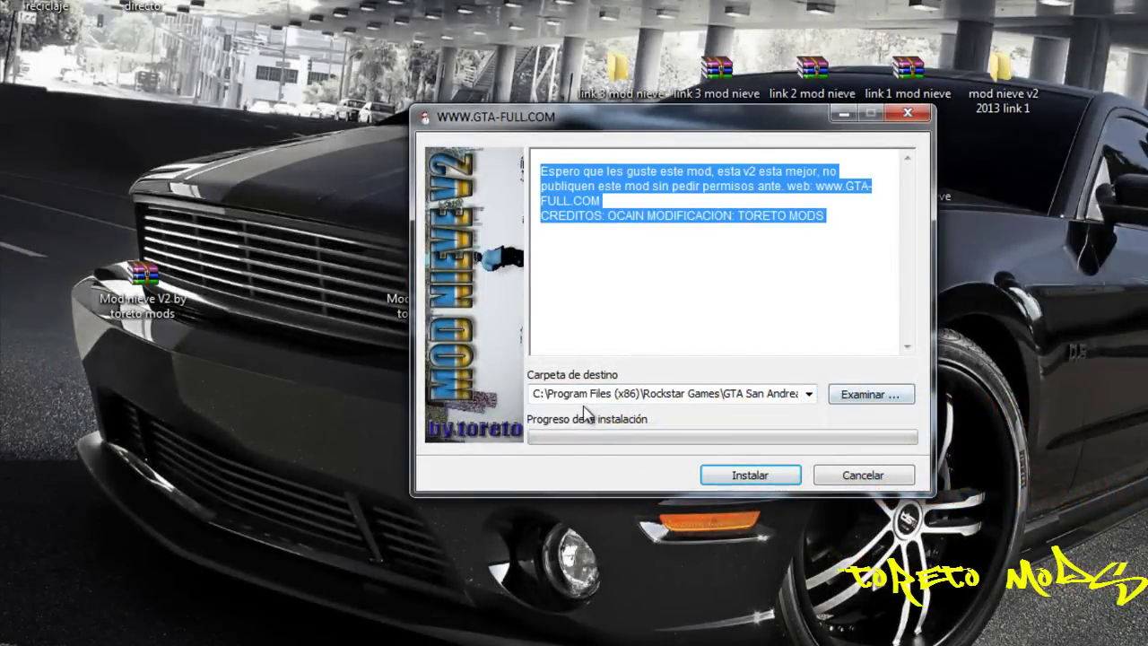
key(Tab)
key(Return)
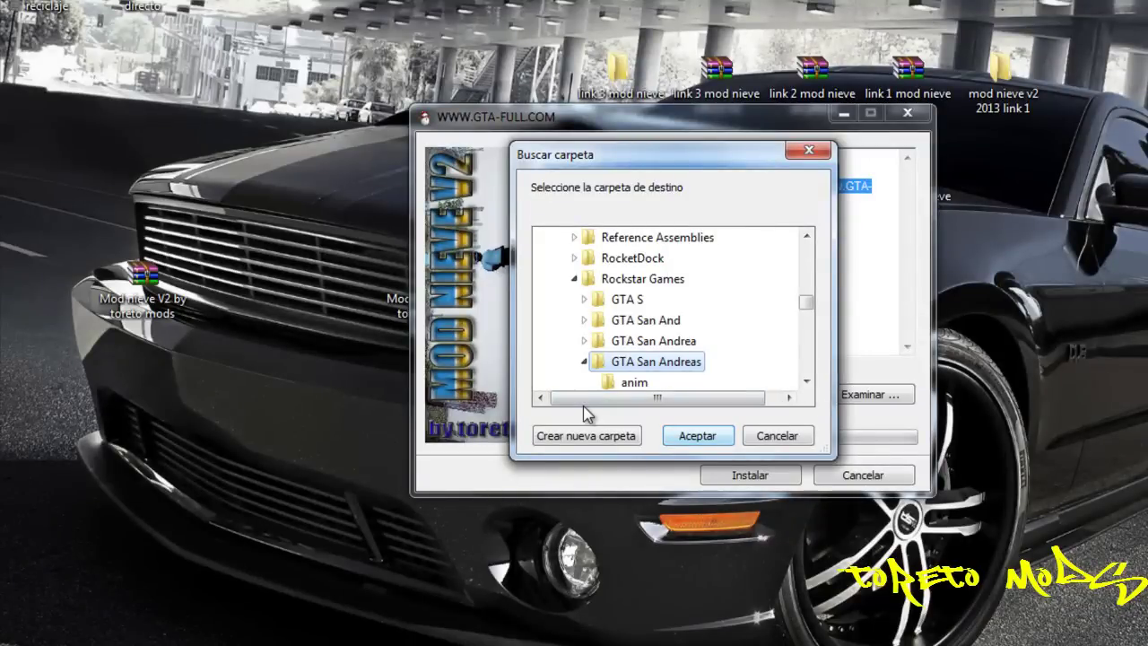
key(Return)
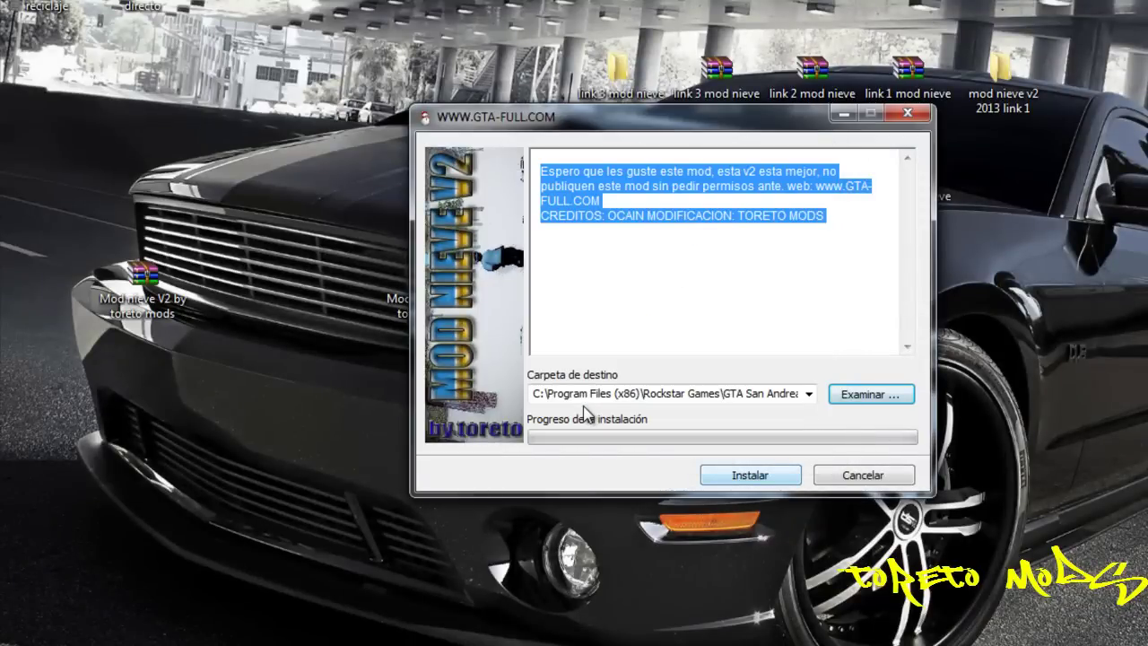
key(Return)
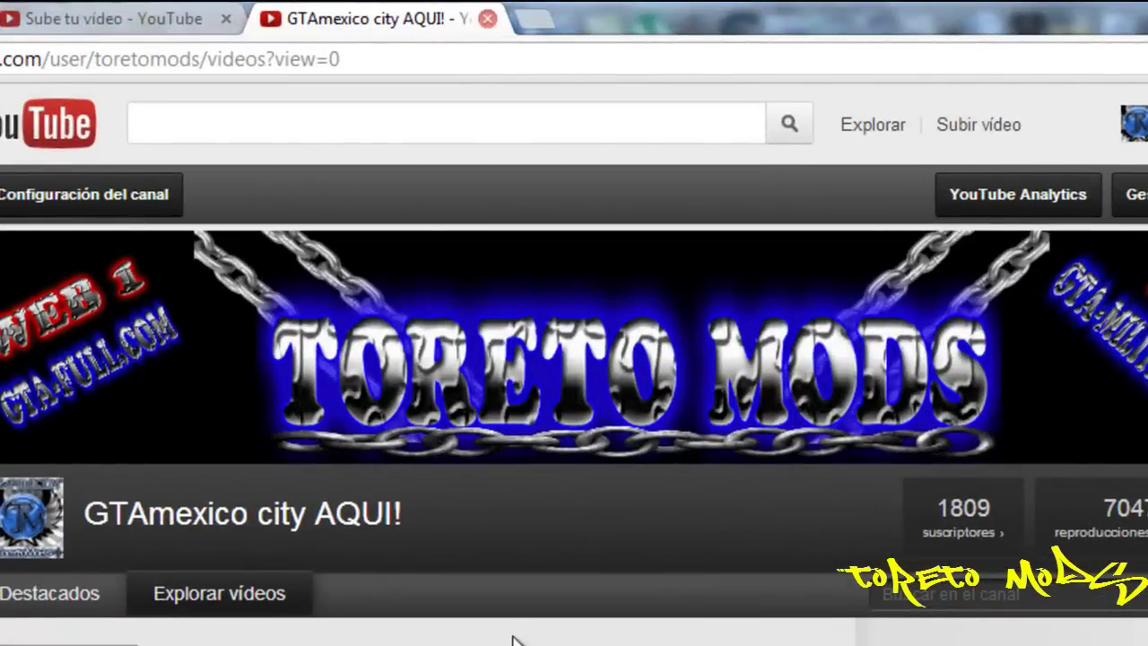
Leave the YouTube channel page and return to the desktop
click(487, 18)
key(super+d)
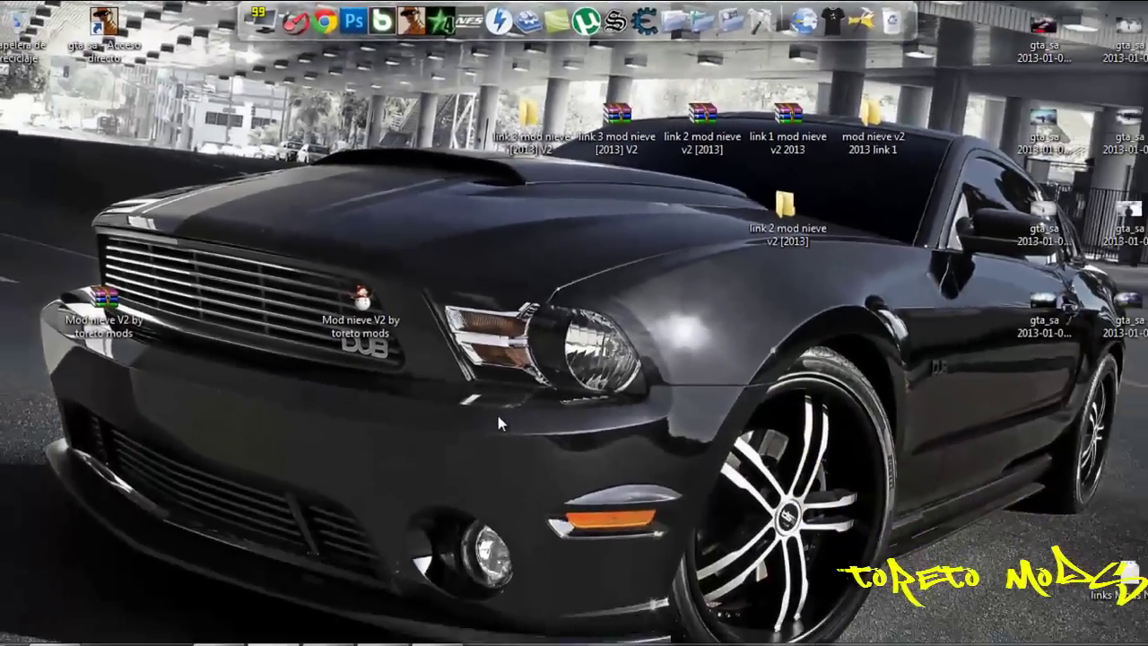